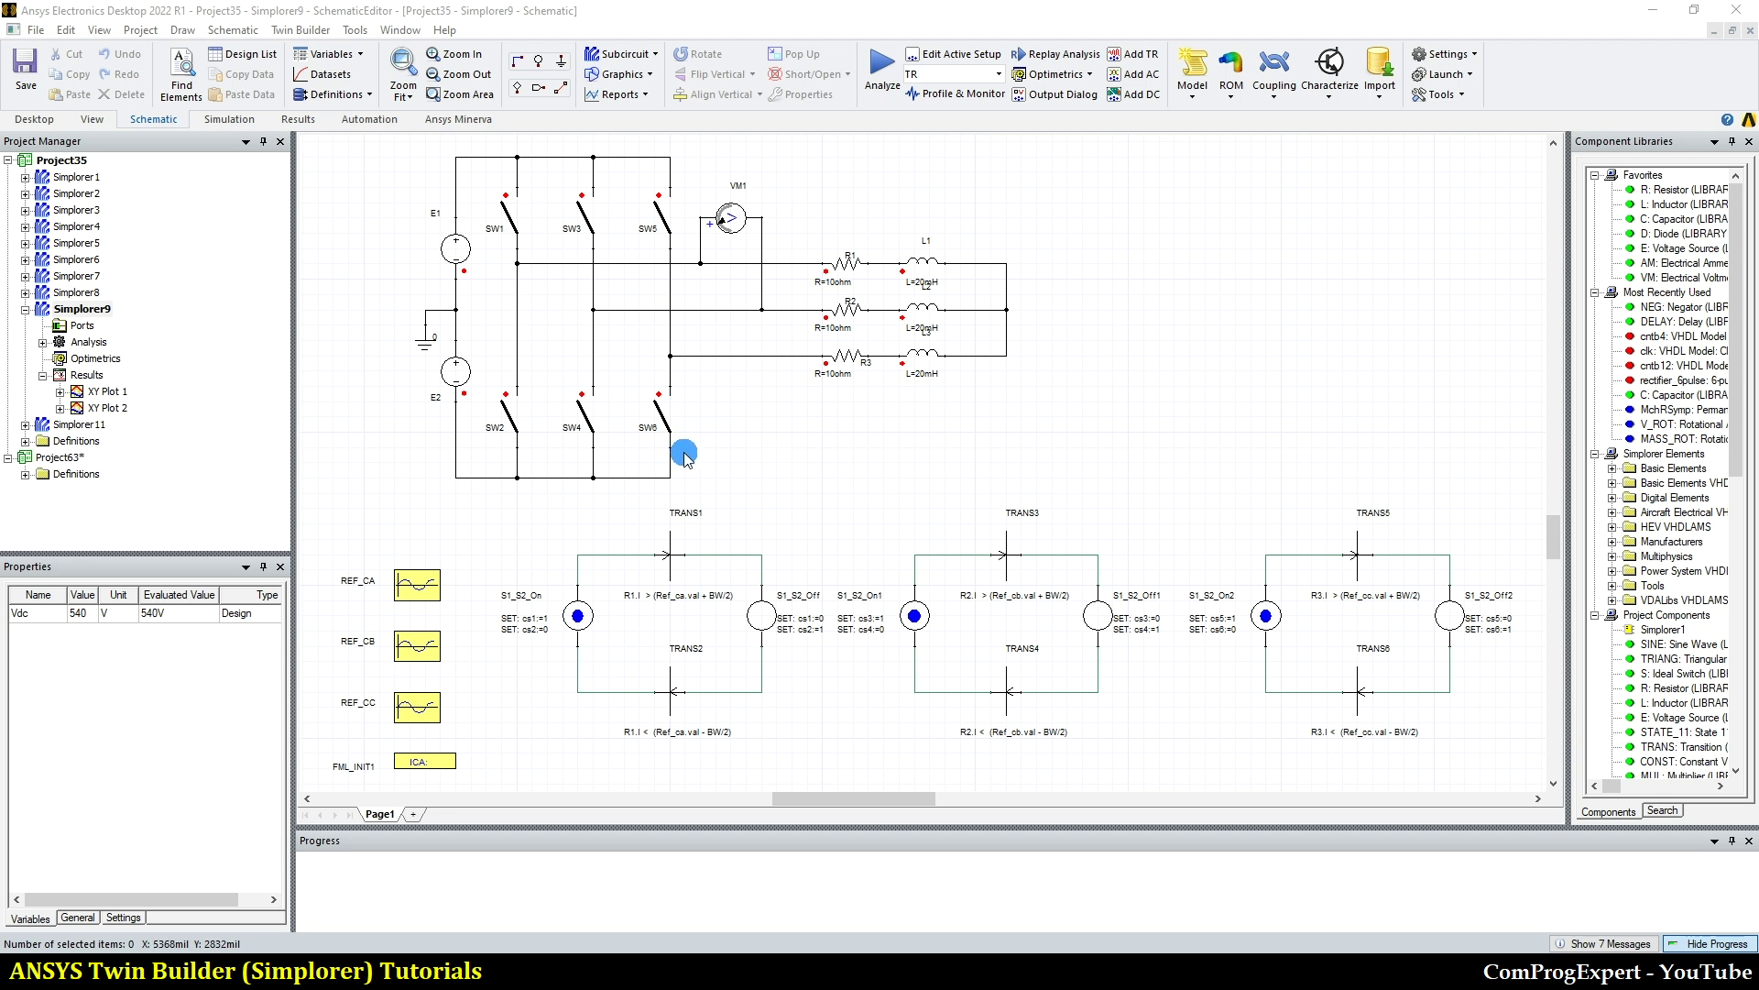
Open the Simplorer8 single-phase H-bridge schematic from the Project Manager
double_click(85, 292)
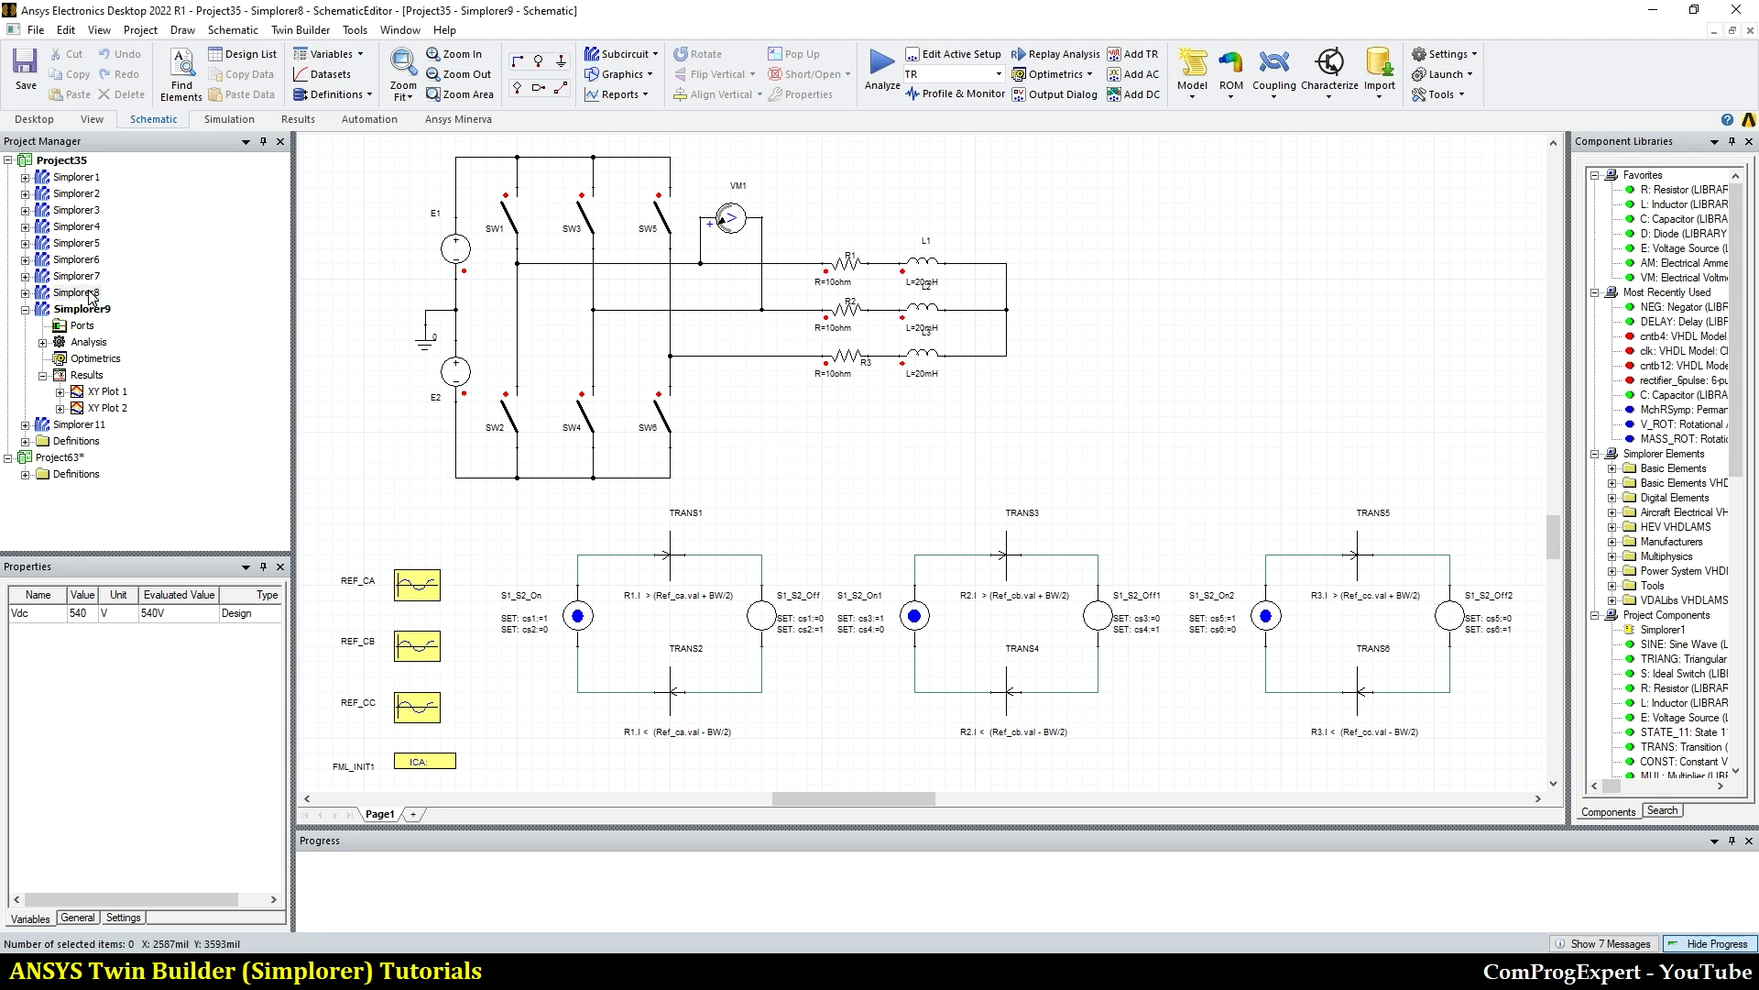
Expand Simplorer8's Results and open XY Plots 2 and 3, showing current and hysteresis band
left_click(25, 292)
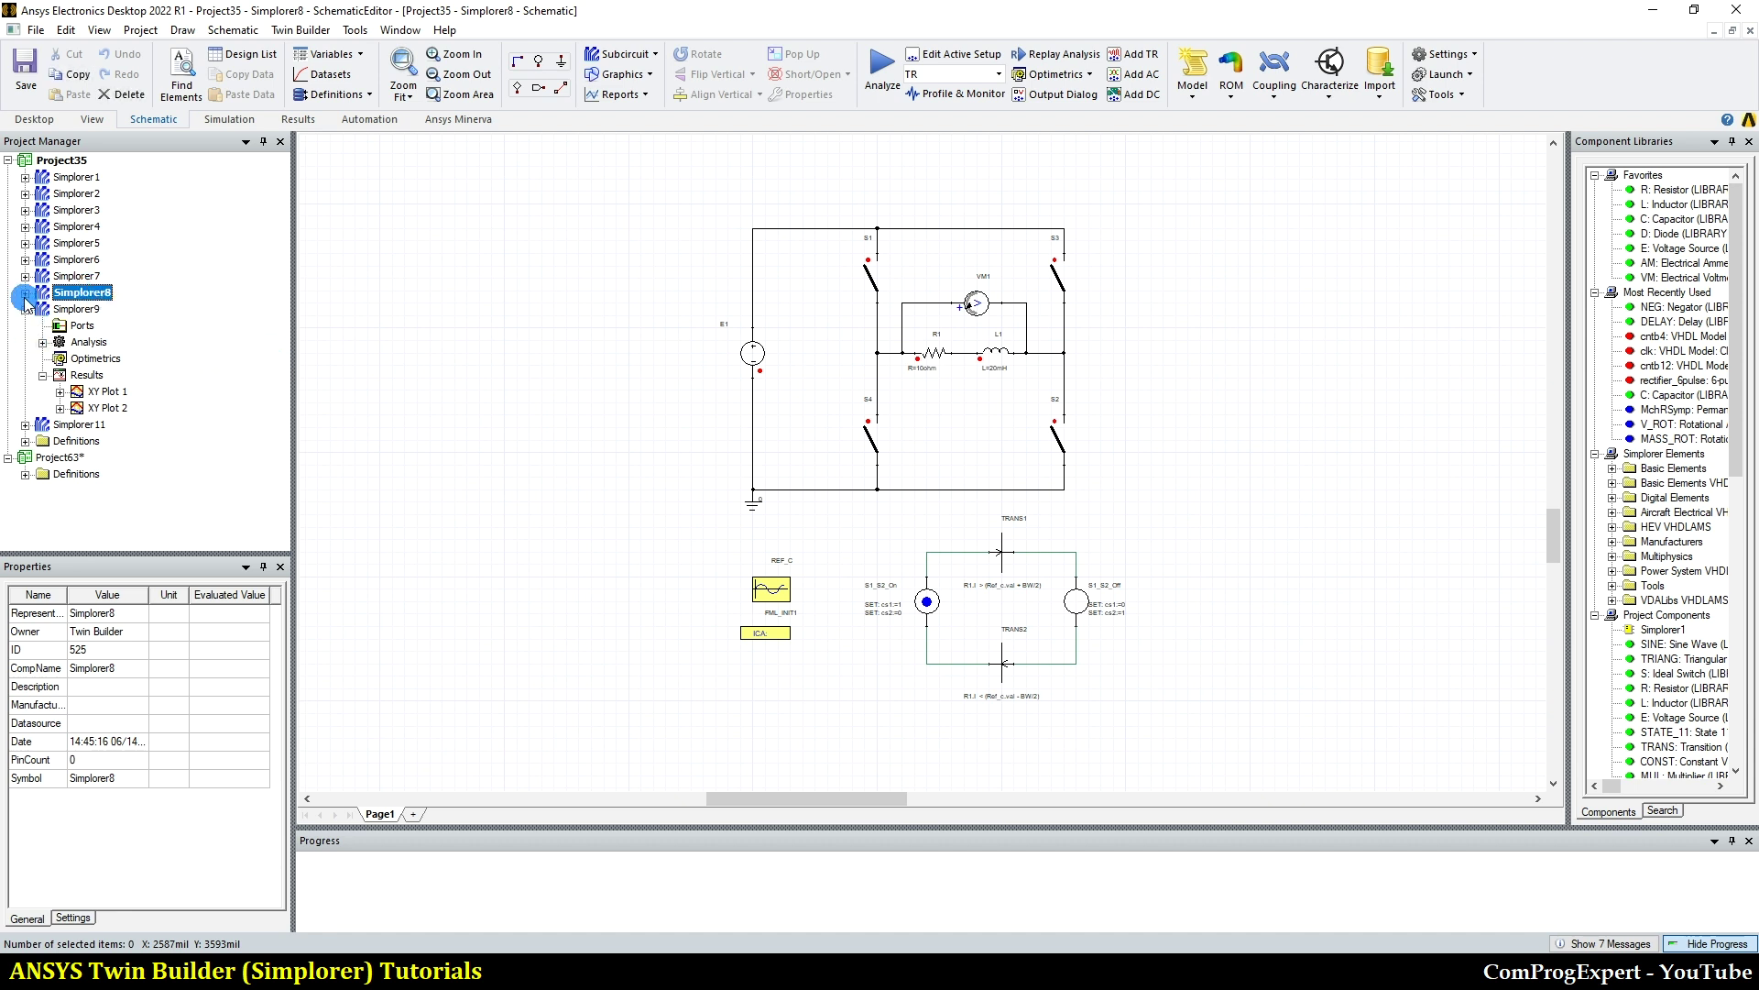
left_click(406, 348)
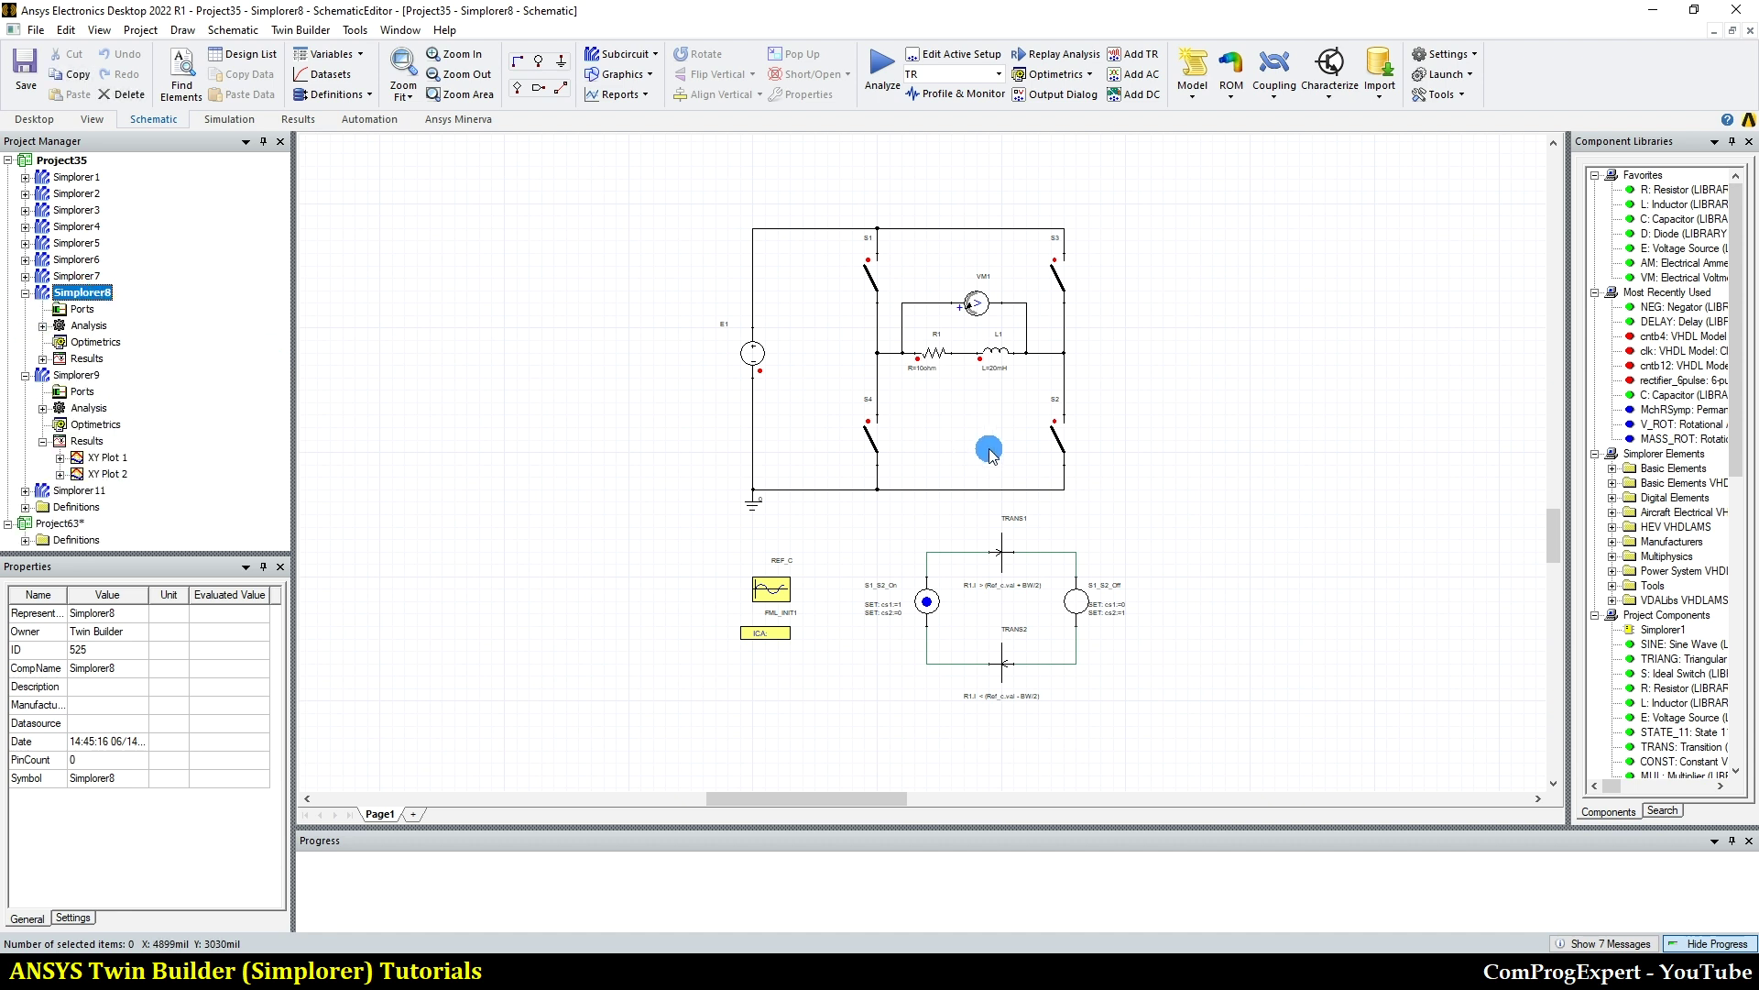
left_click(42, 358)
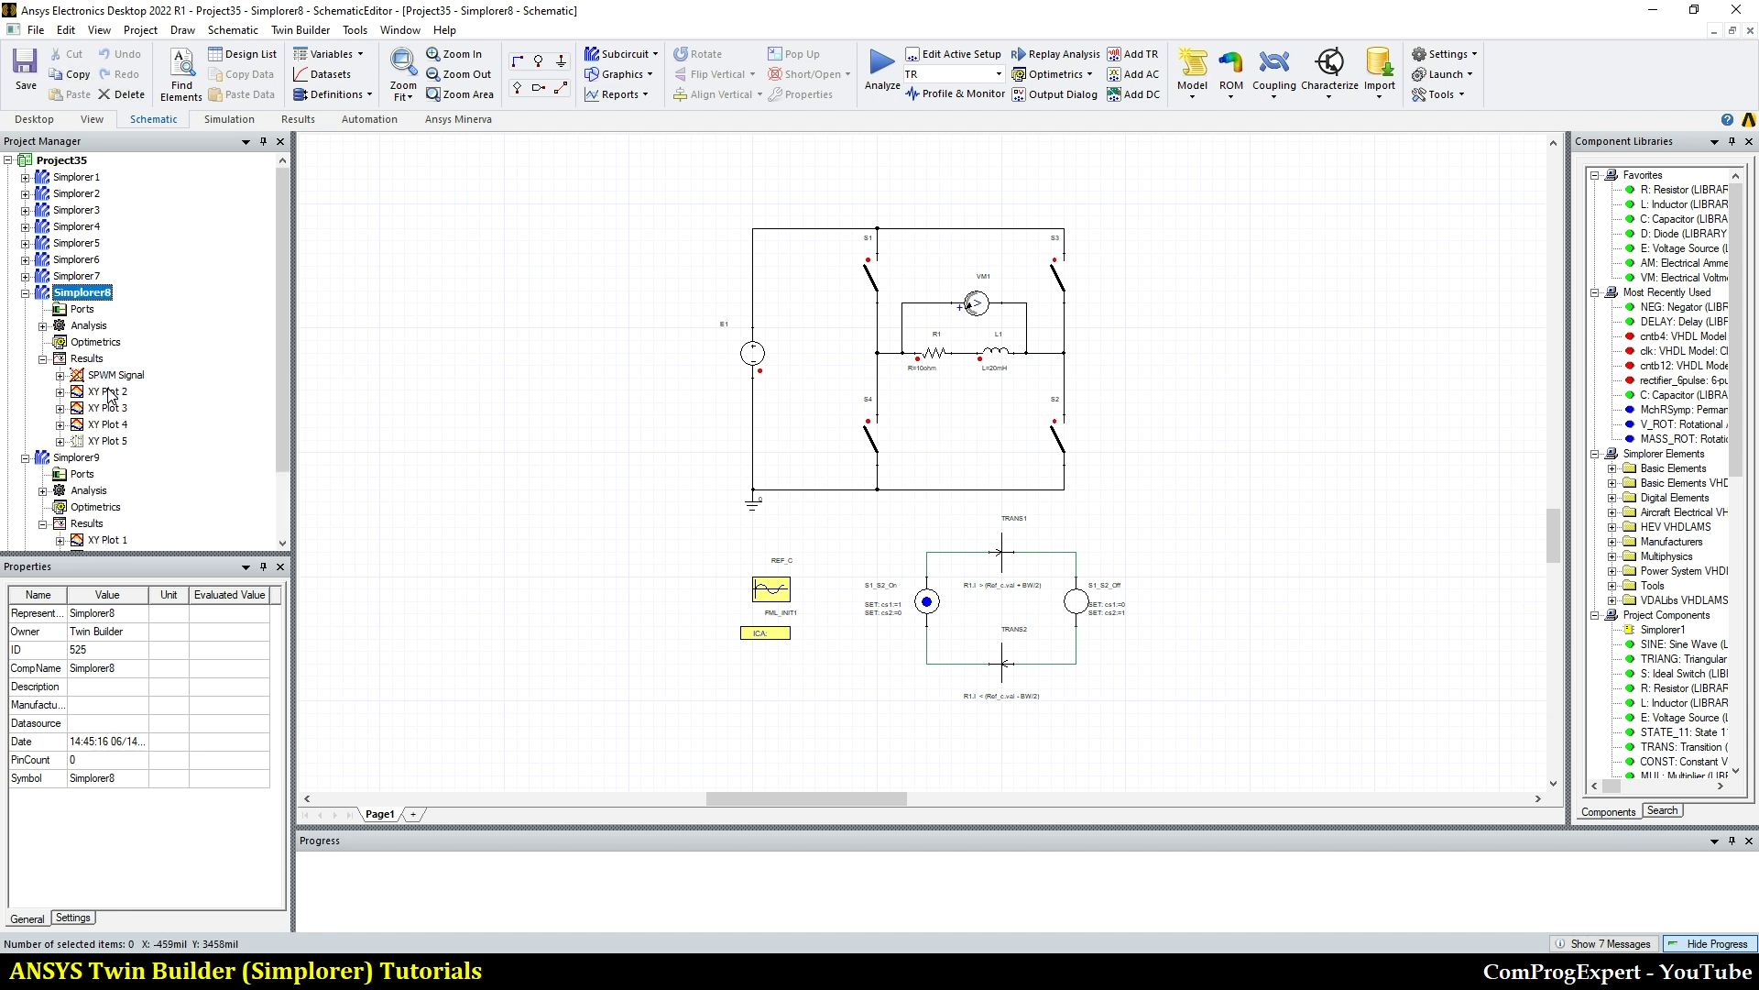
double_click(108, 392)
double_click(108, 408)
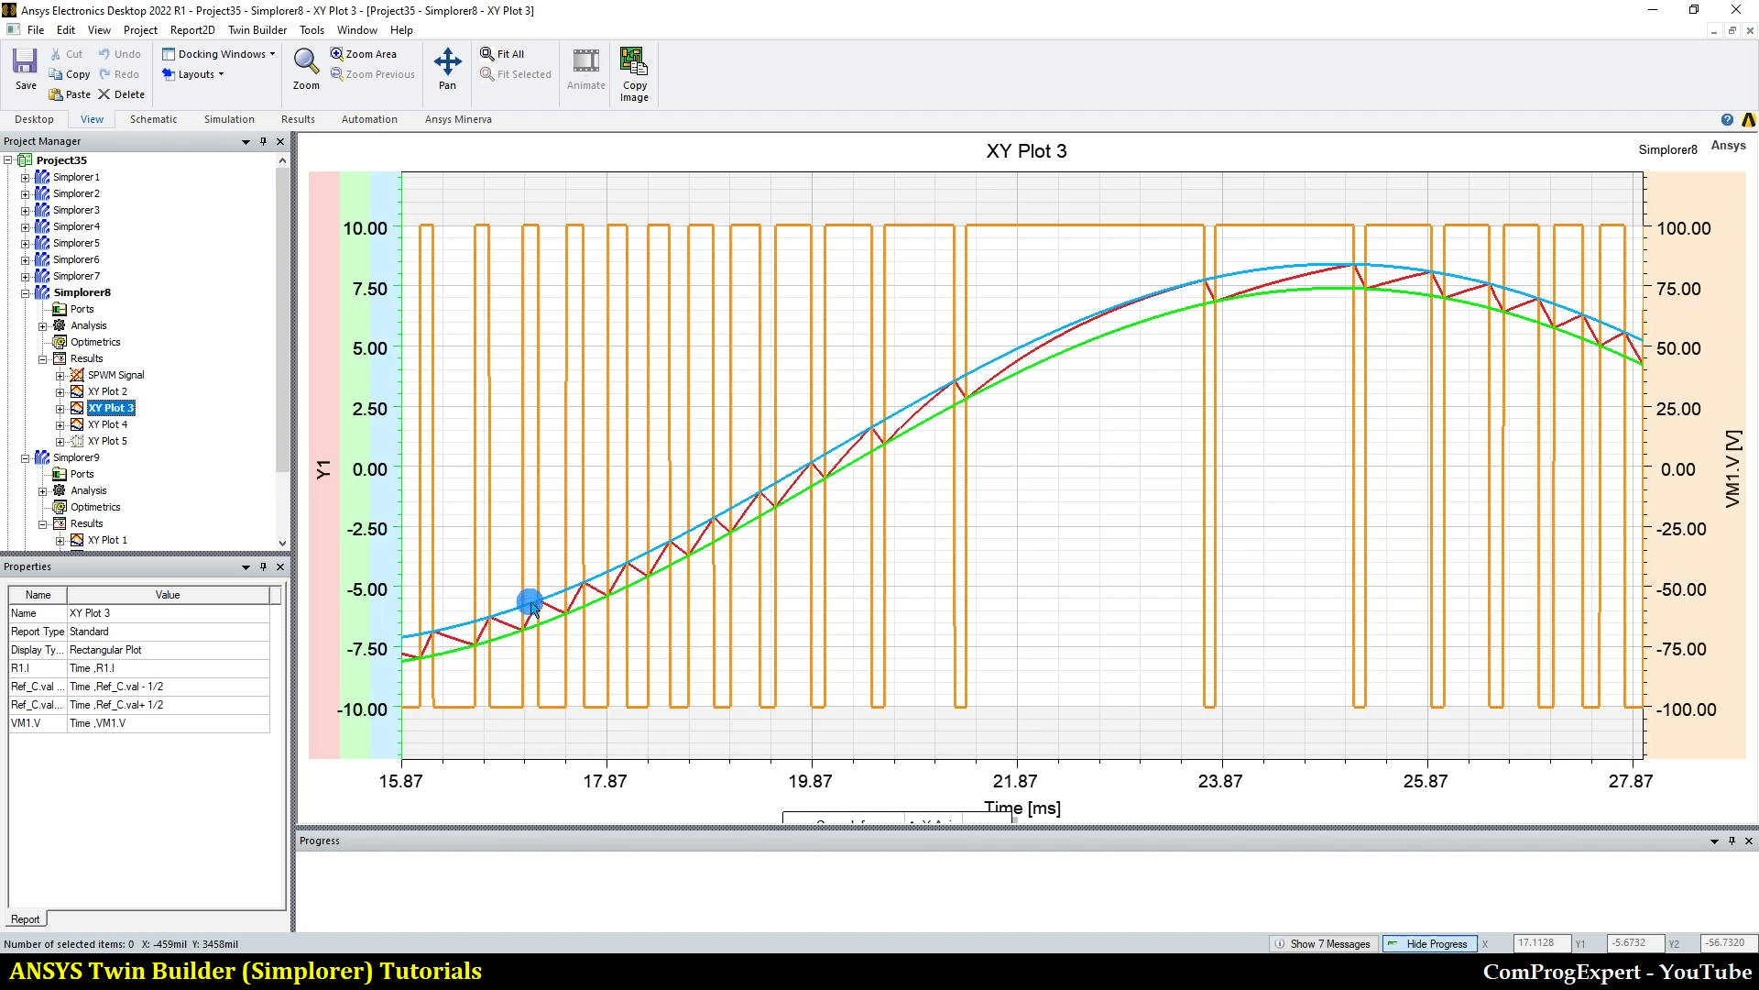
Zoom out on the current traces, then switch back to the Simplorer9 three-phase schematic
scroll(536, 616, "down", 1)
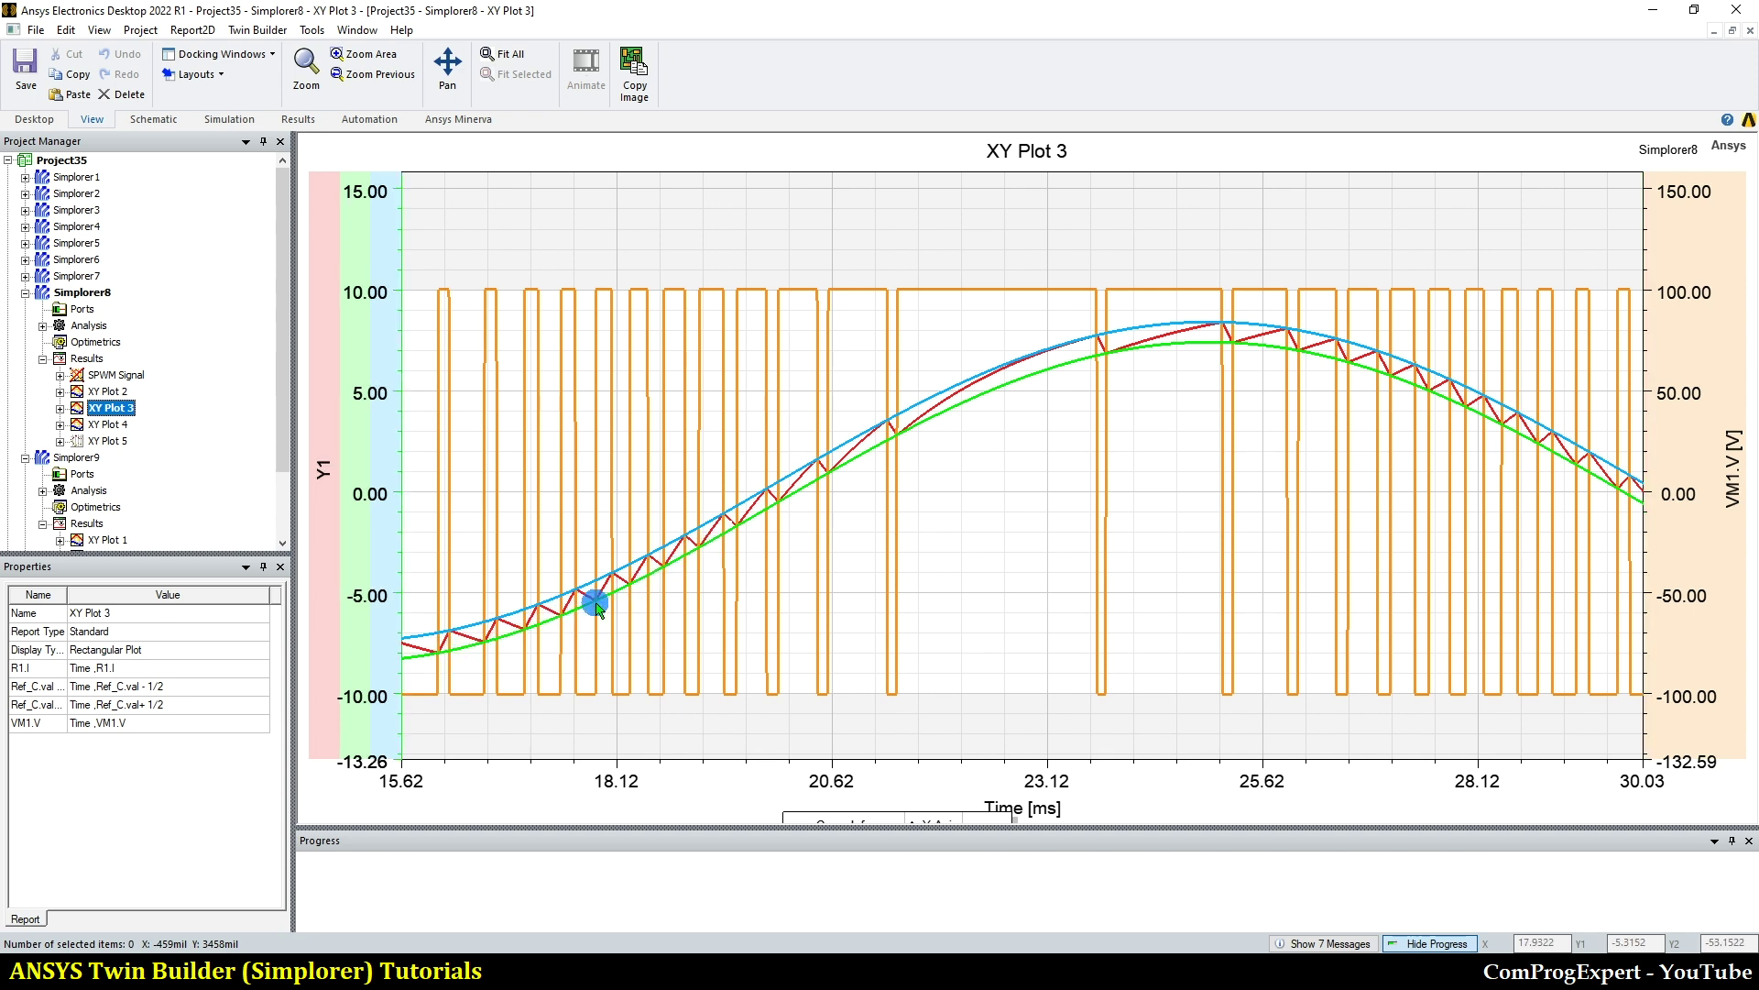
left_click(396, 637)
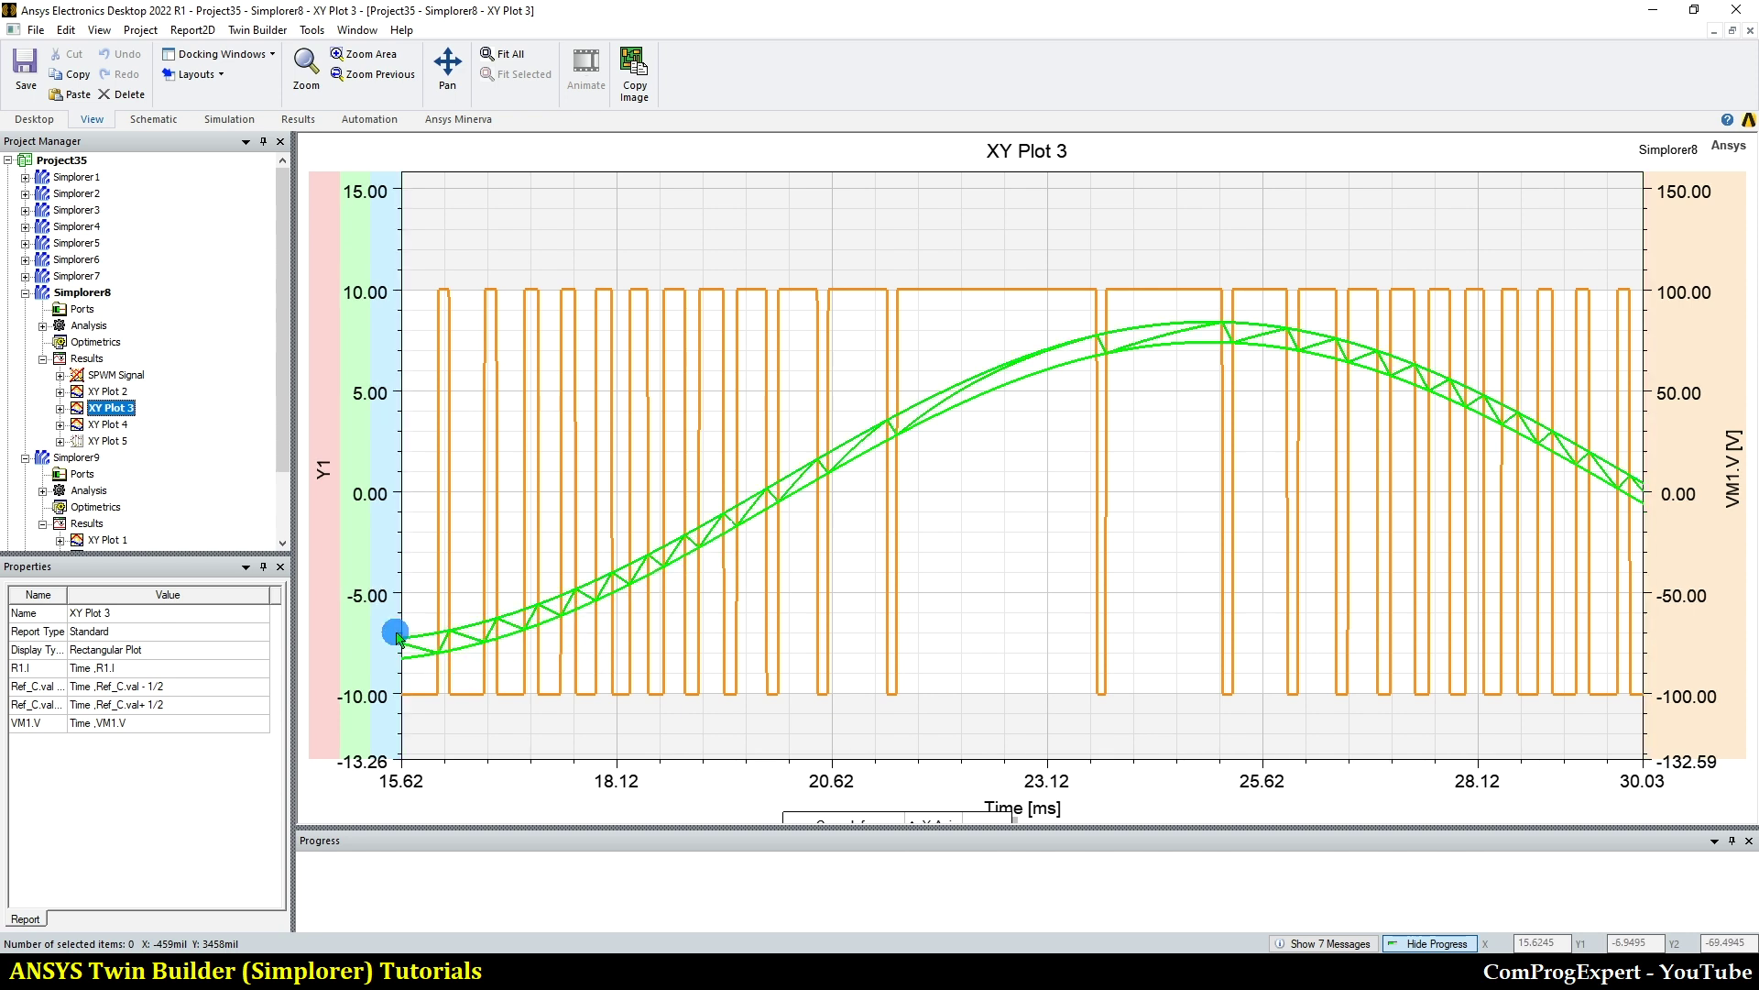
double_click(83, 461)
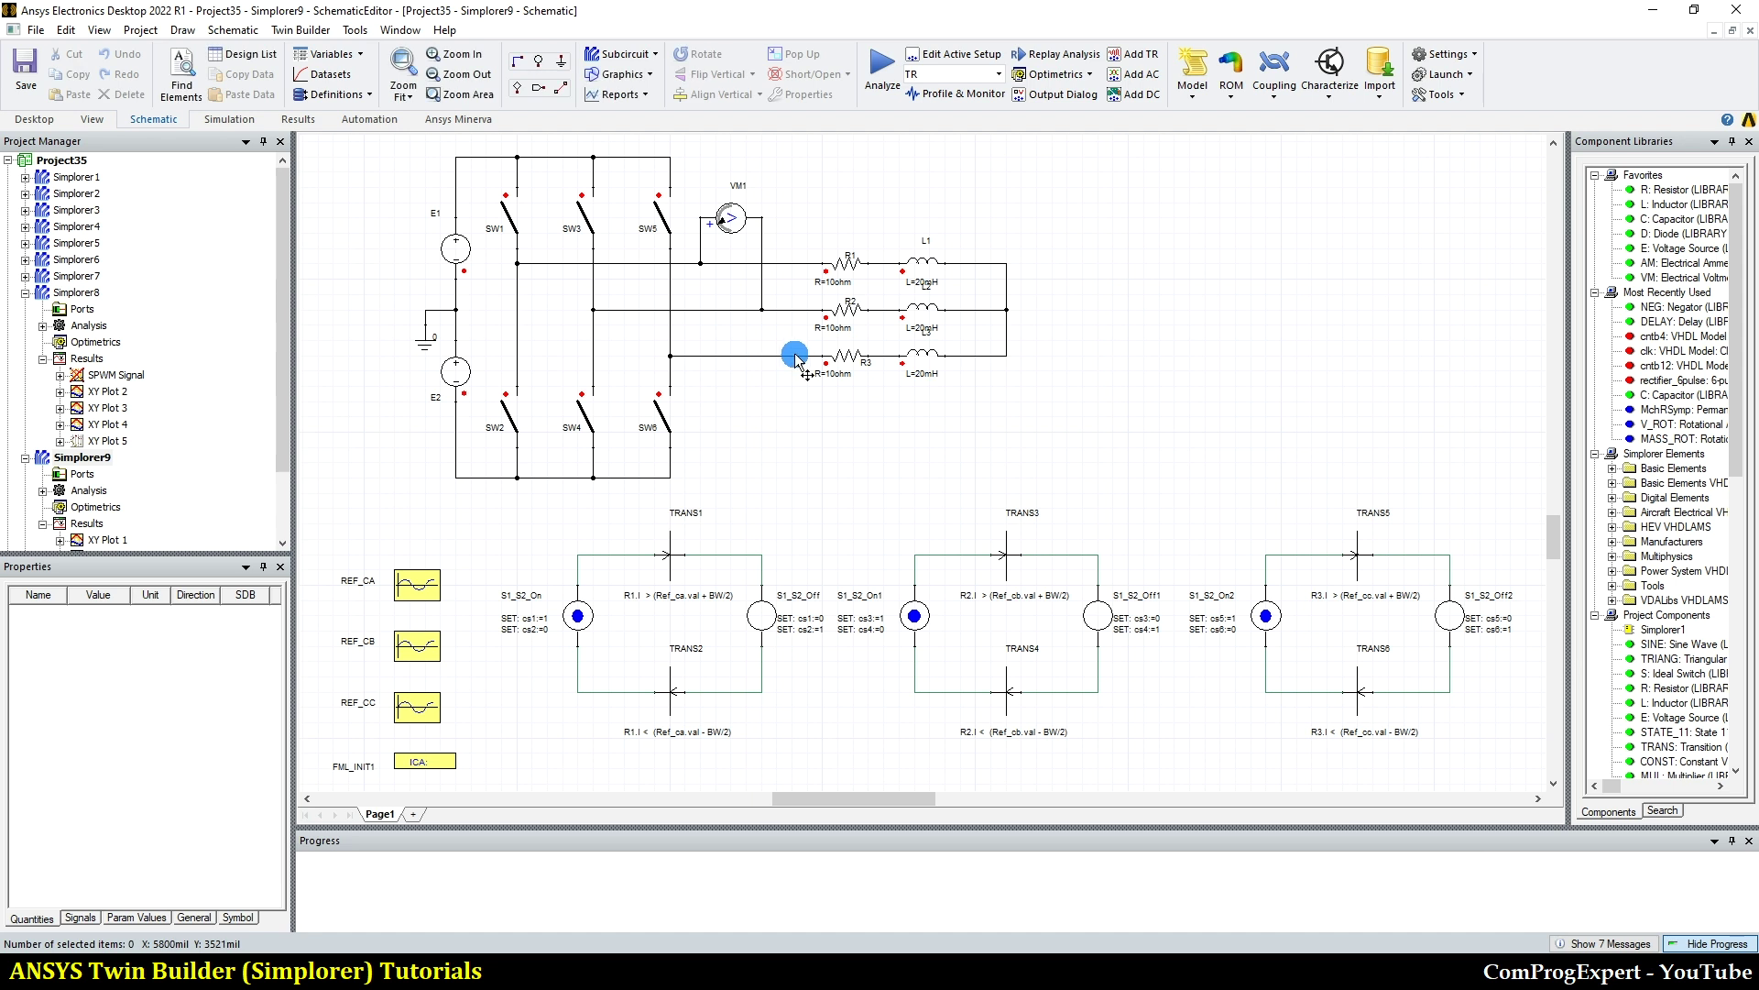
Zoom in and check that REF_CA uses amplitude 1.41 × Iph_rms, 50 Hz and 0° phase
scroll(636, 267, "up", 6)
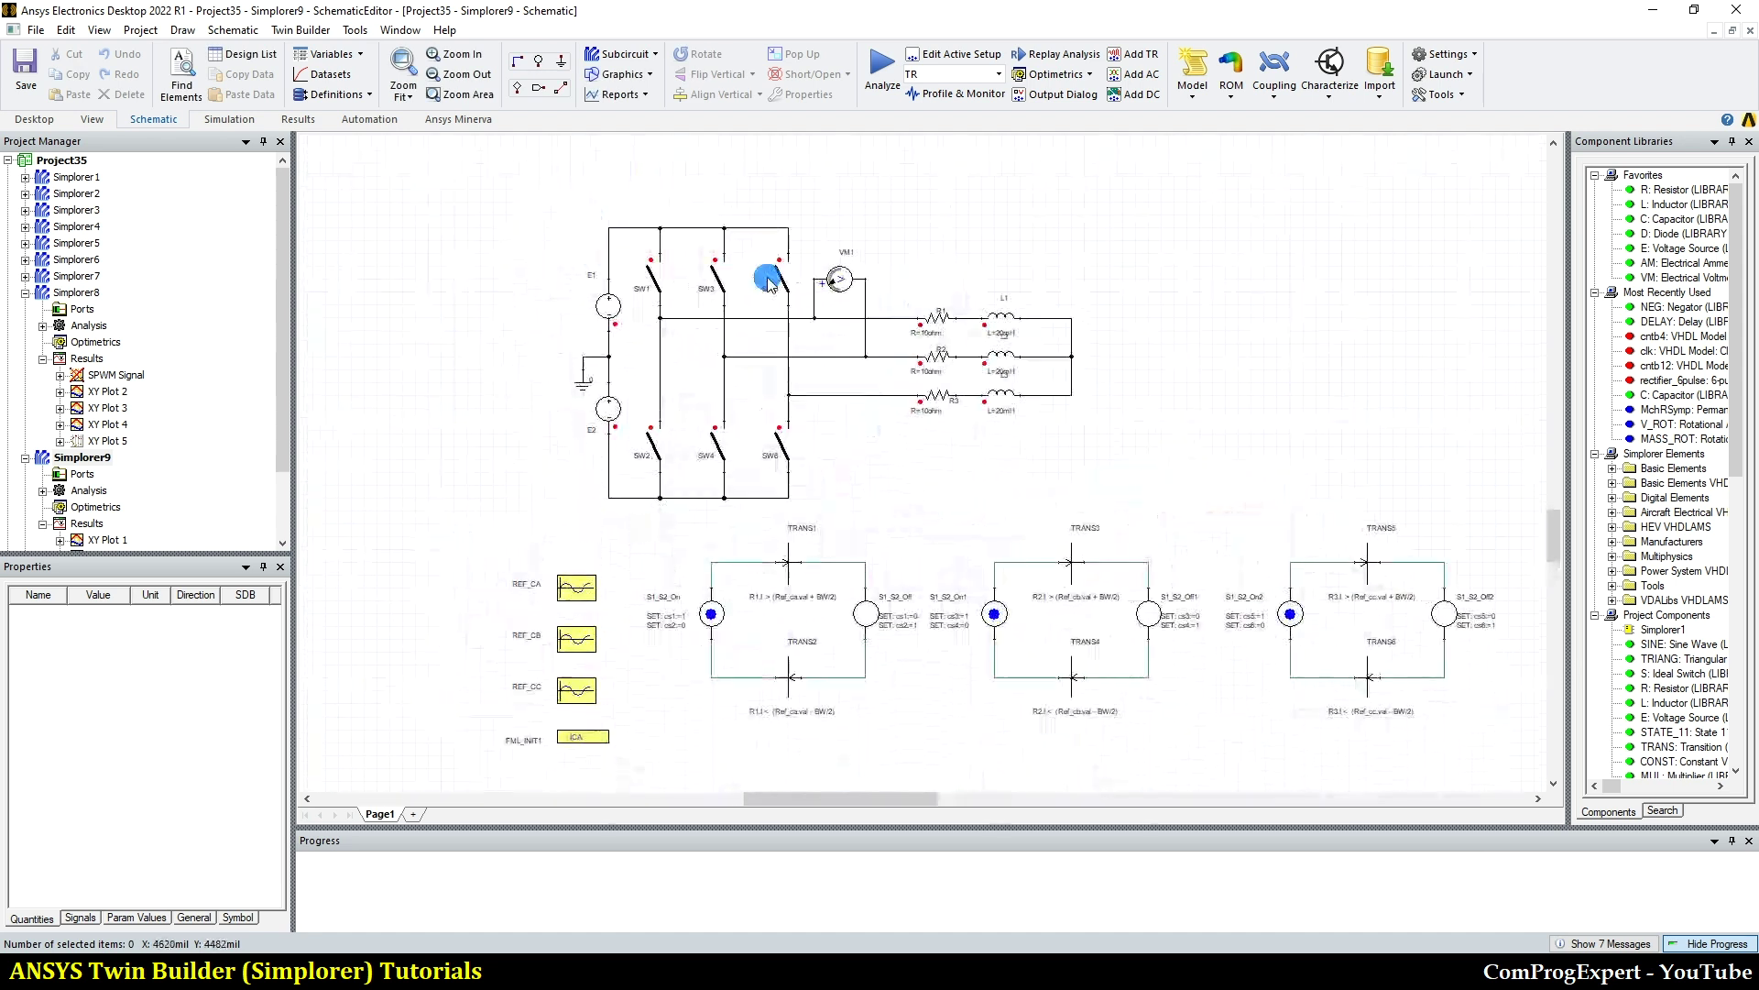
scroll(991, 328, "up", 2)
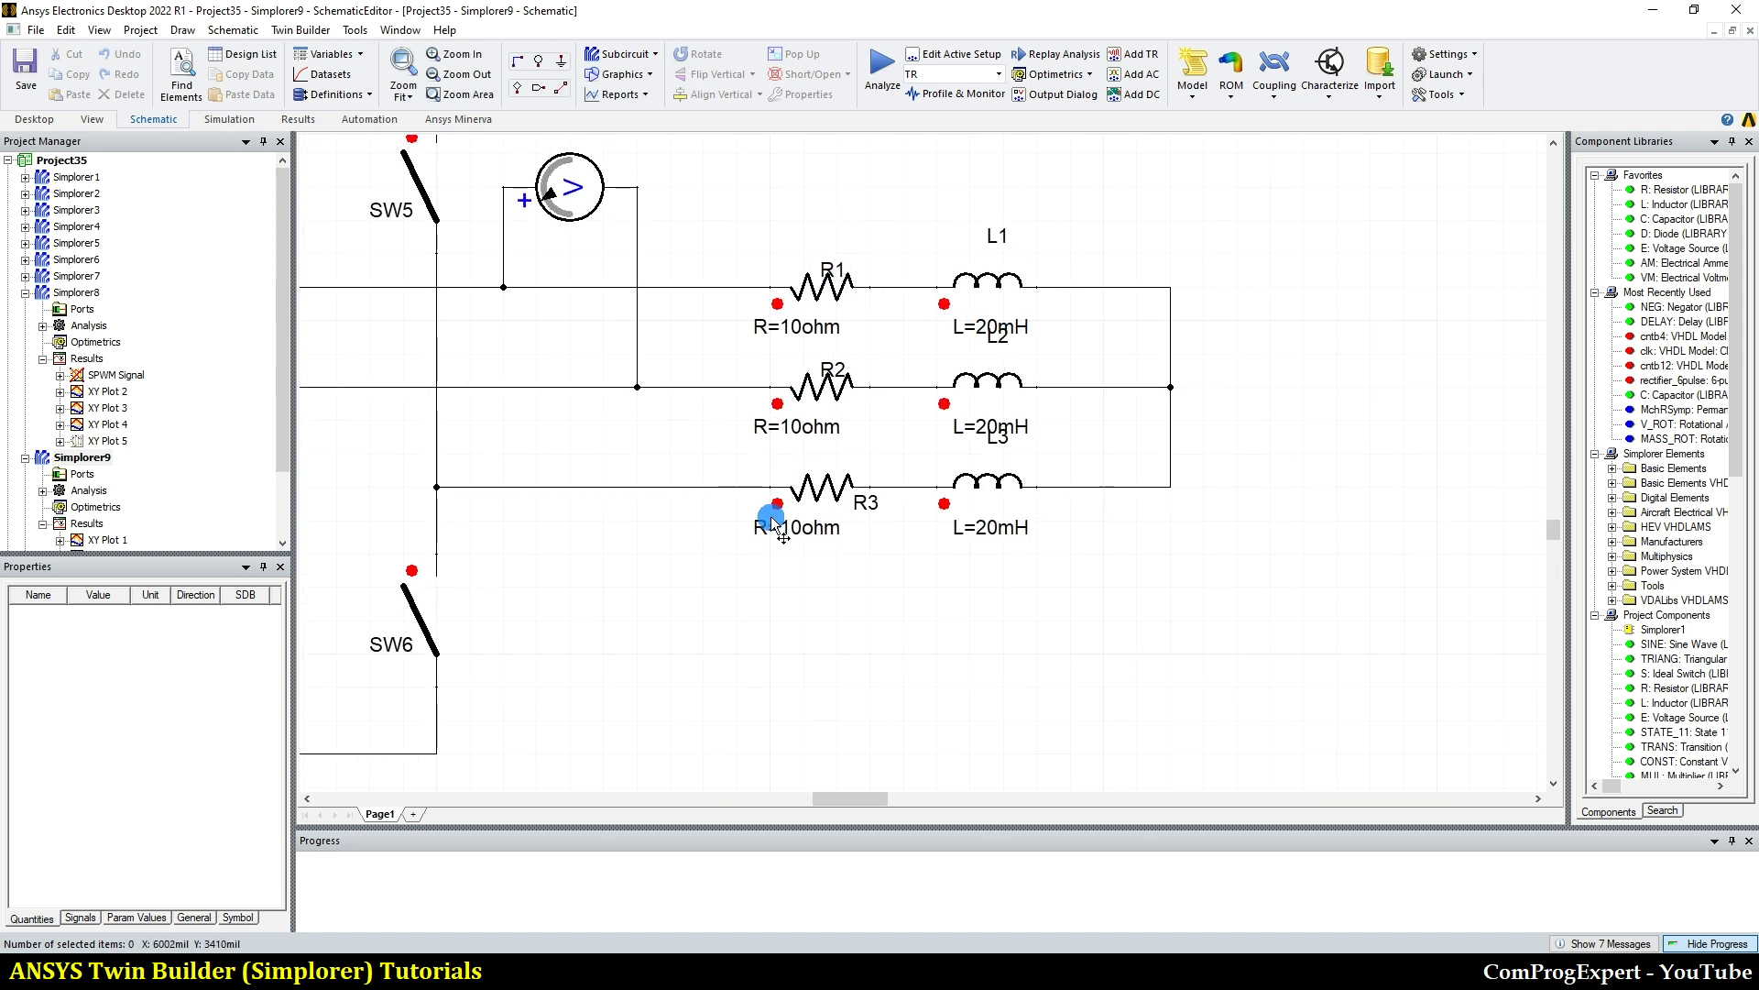
scroll(771, 515, "down", 4)
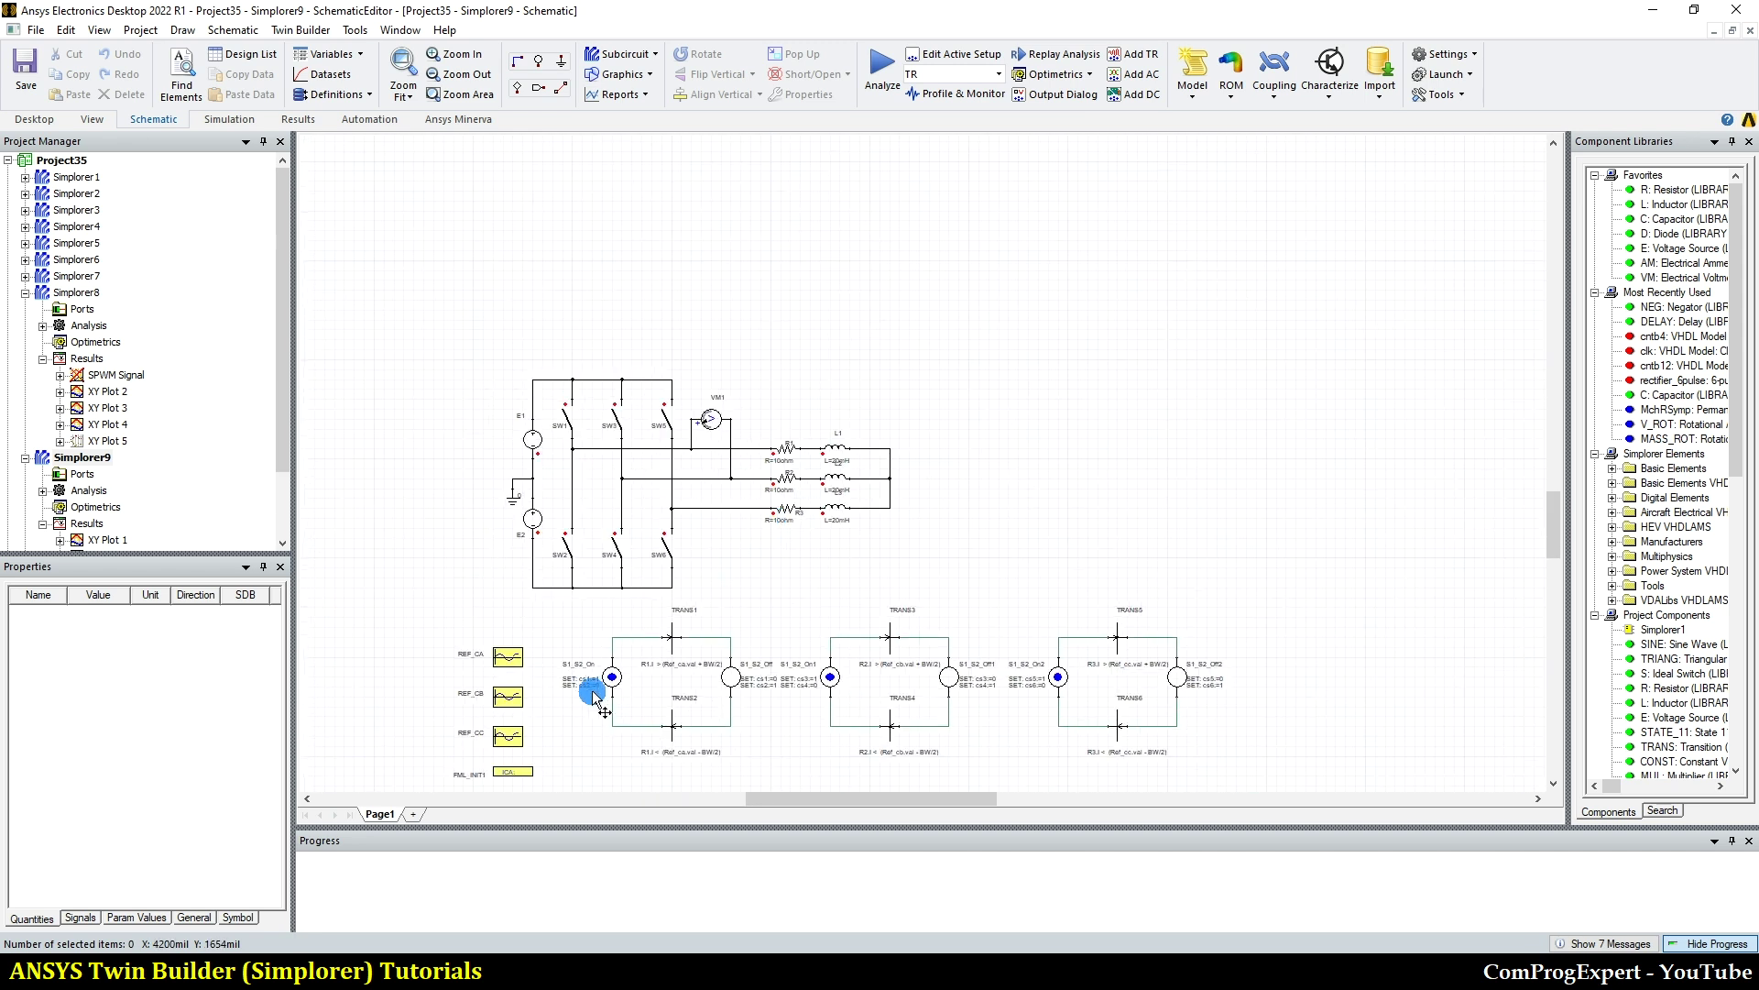
scroll(592, 696, "up", 4)
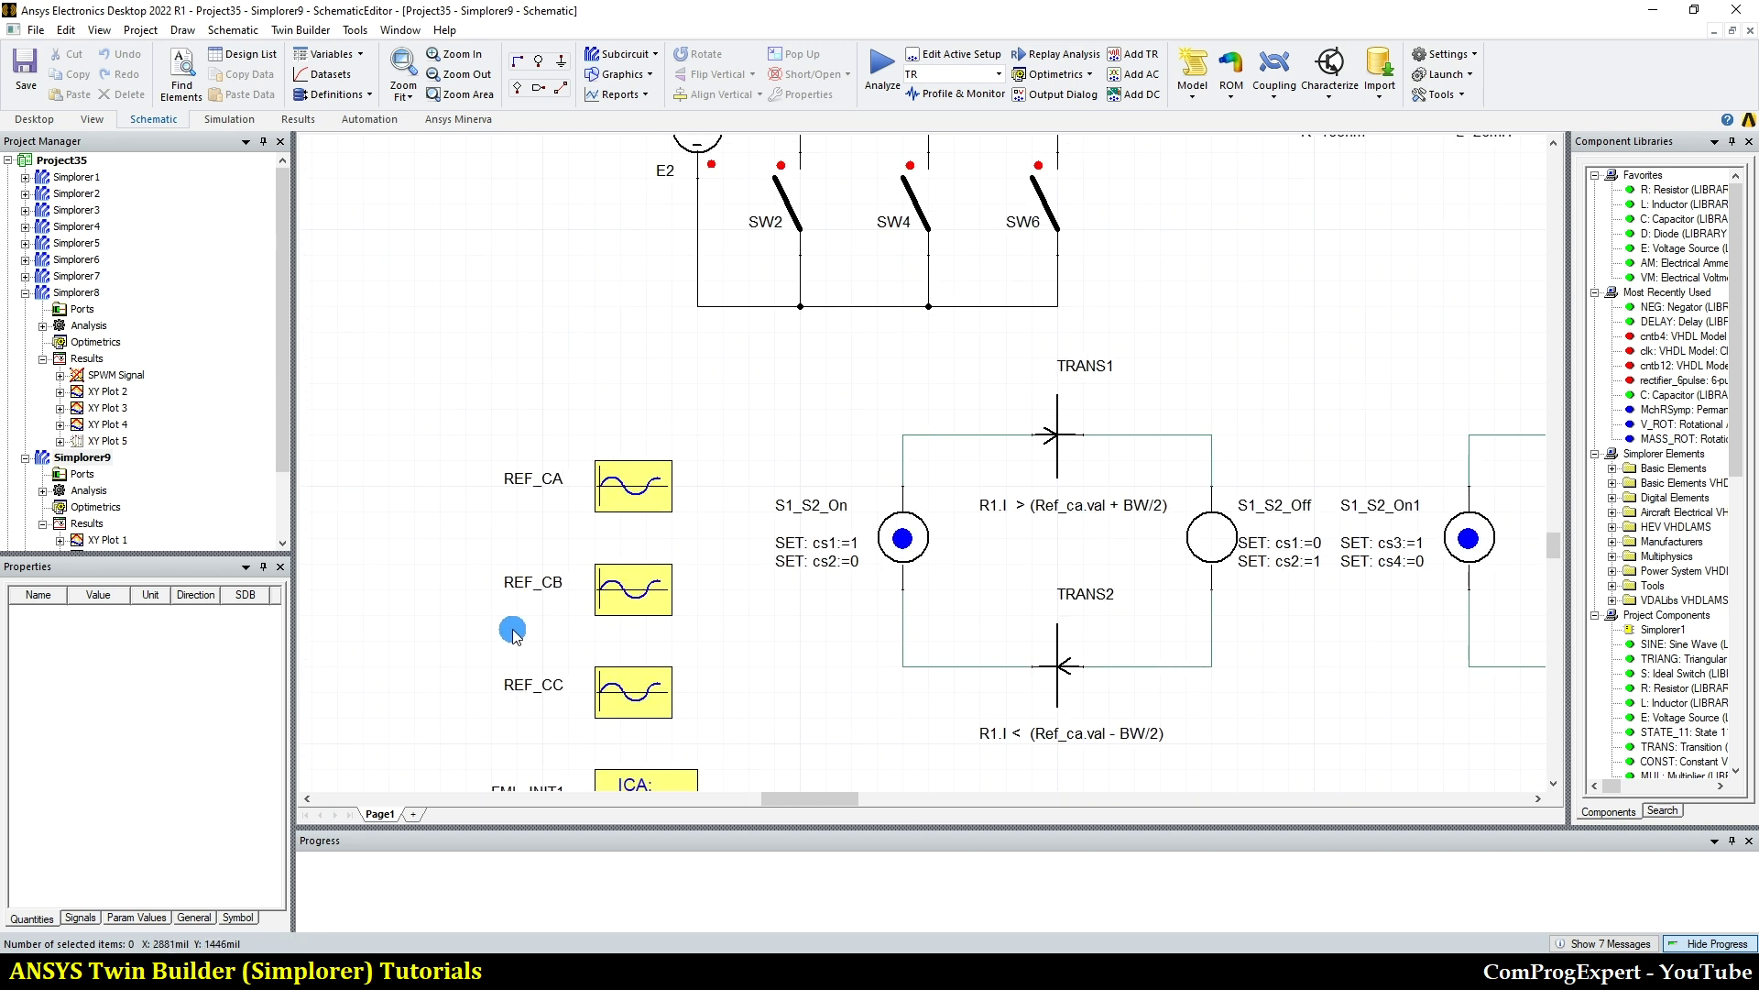
scroll(513, 633, "up", 1)
double_click(694, 459)
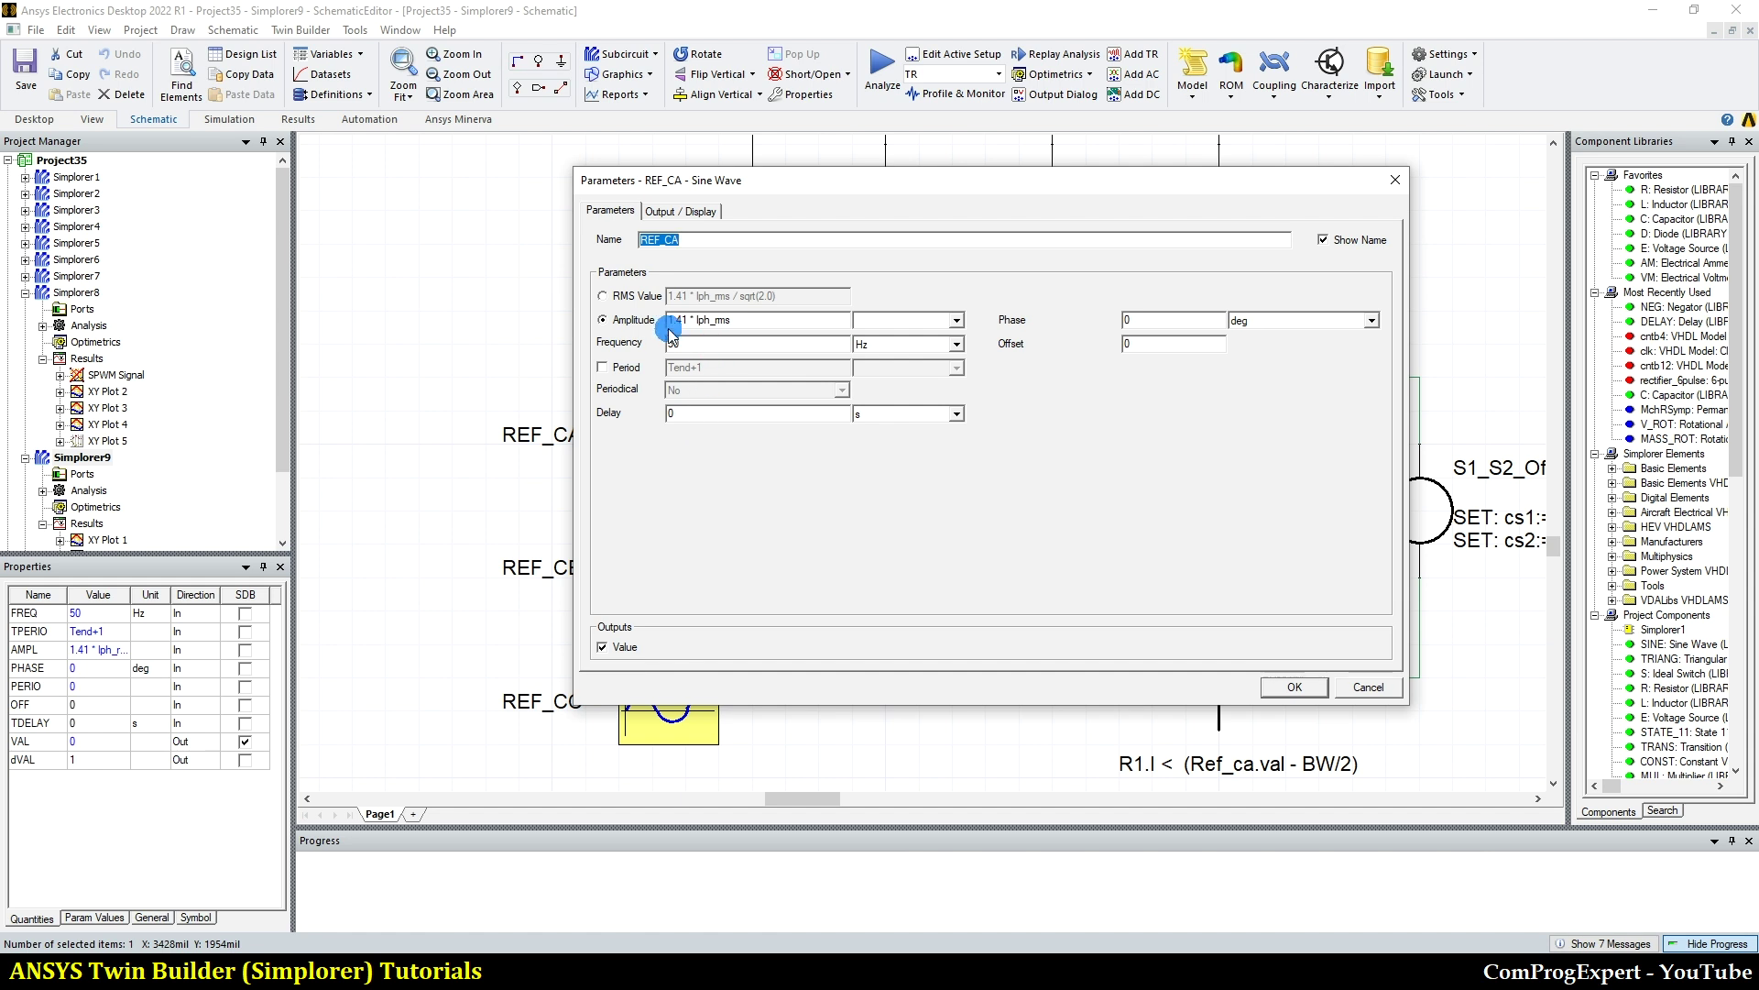
left_click(1294, 687)
Adjust the view and select the FML_INIT1 initial values block
scroll(820, 686, "down", 2)
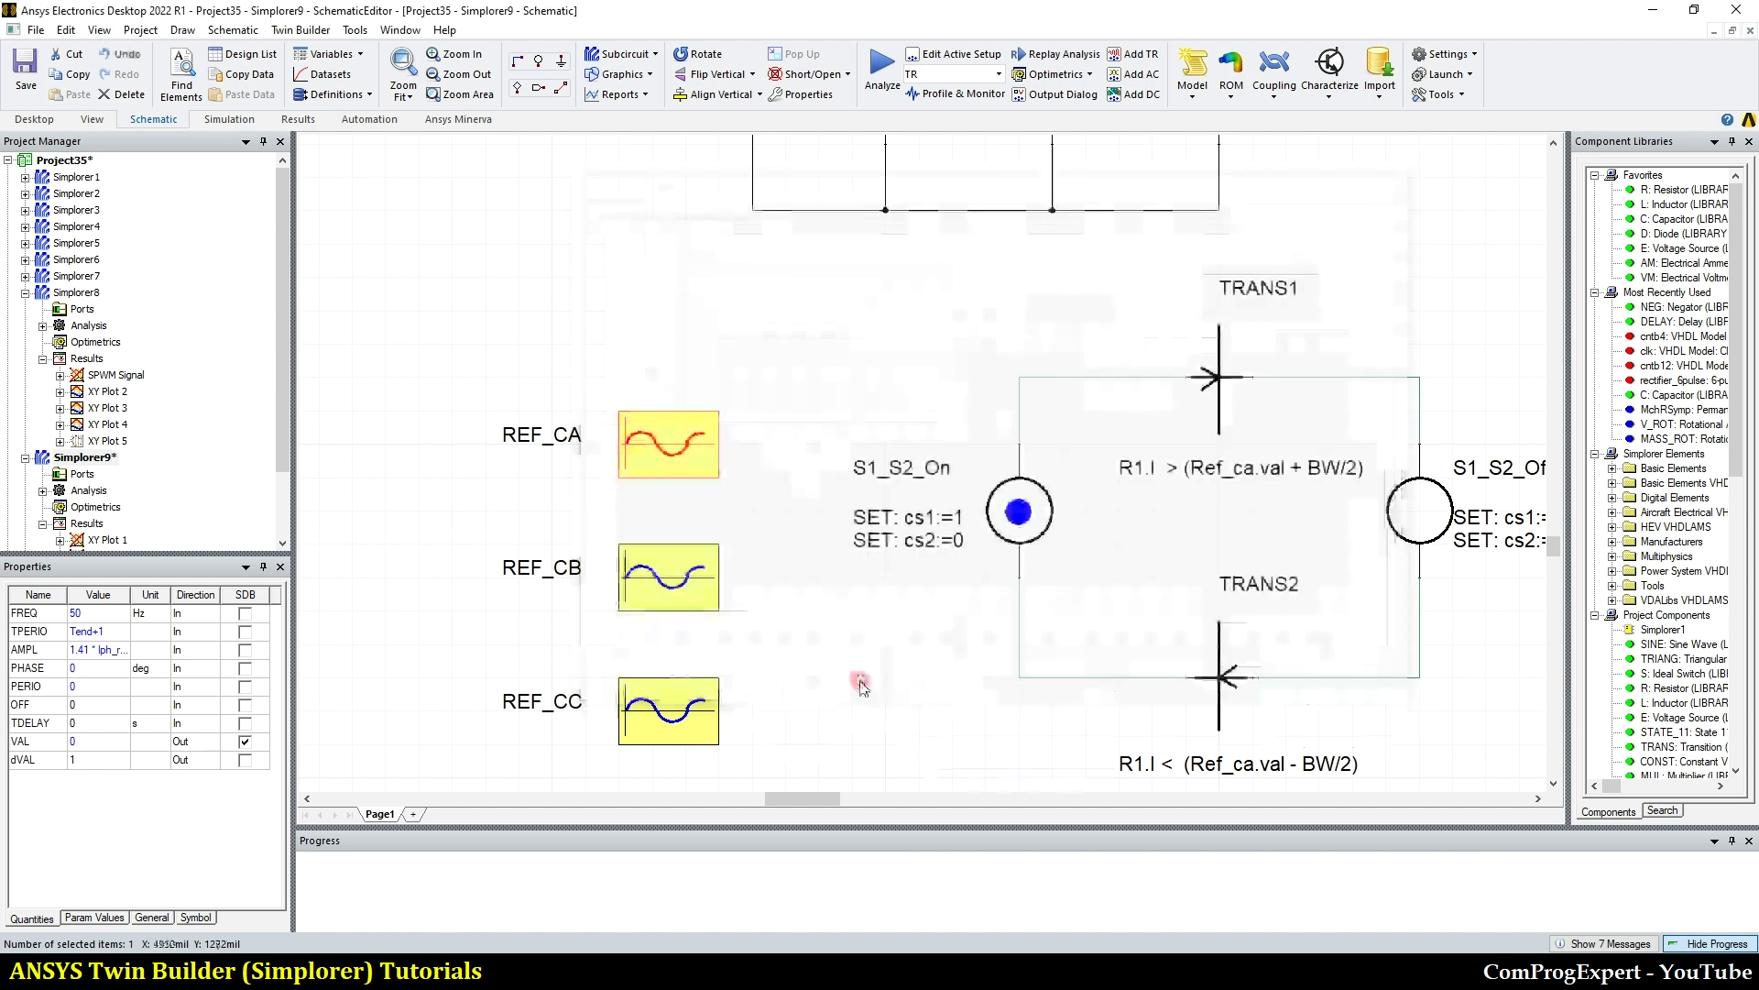
scroll(802, 740, "up", 3)
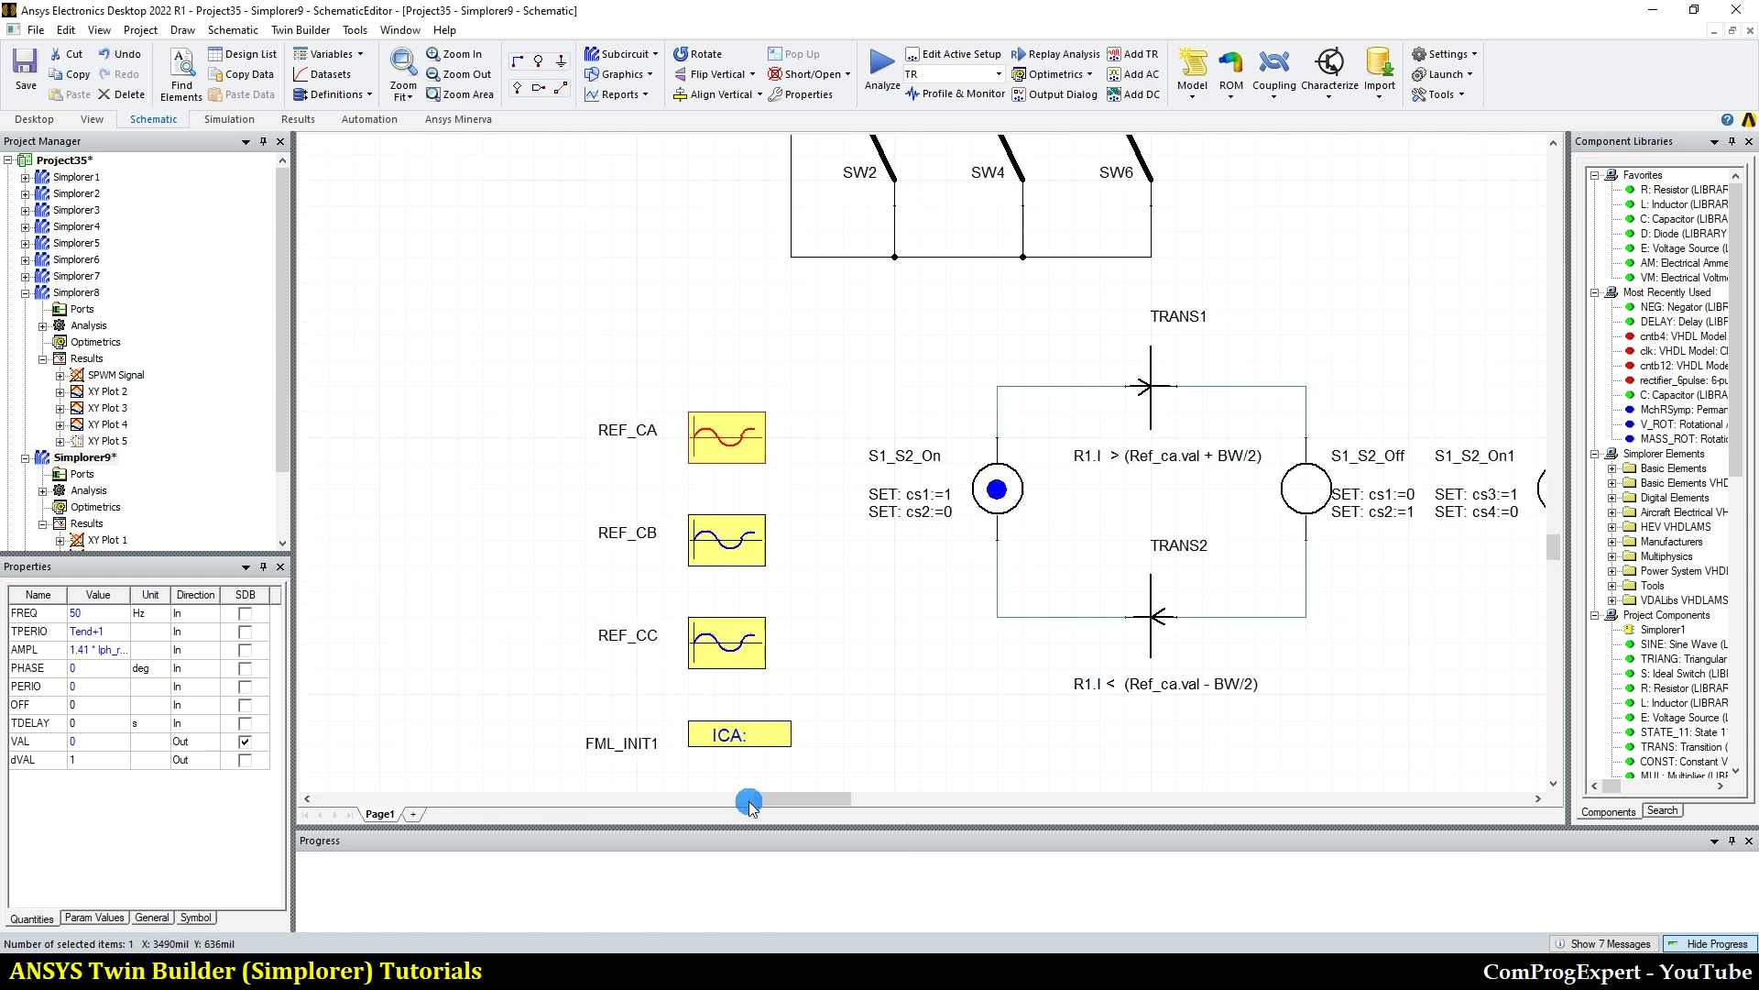
left_click(735, 733)
Set FML_INIT1 to BW := 3 and Iph_rms := 18.5, then reopen REF_CA's sine parameters
double_click(736, 733)
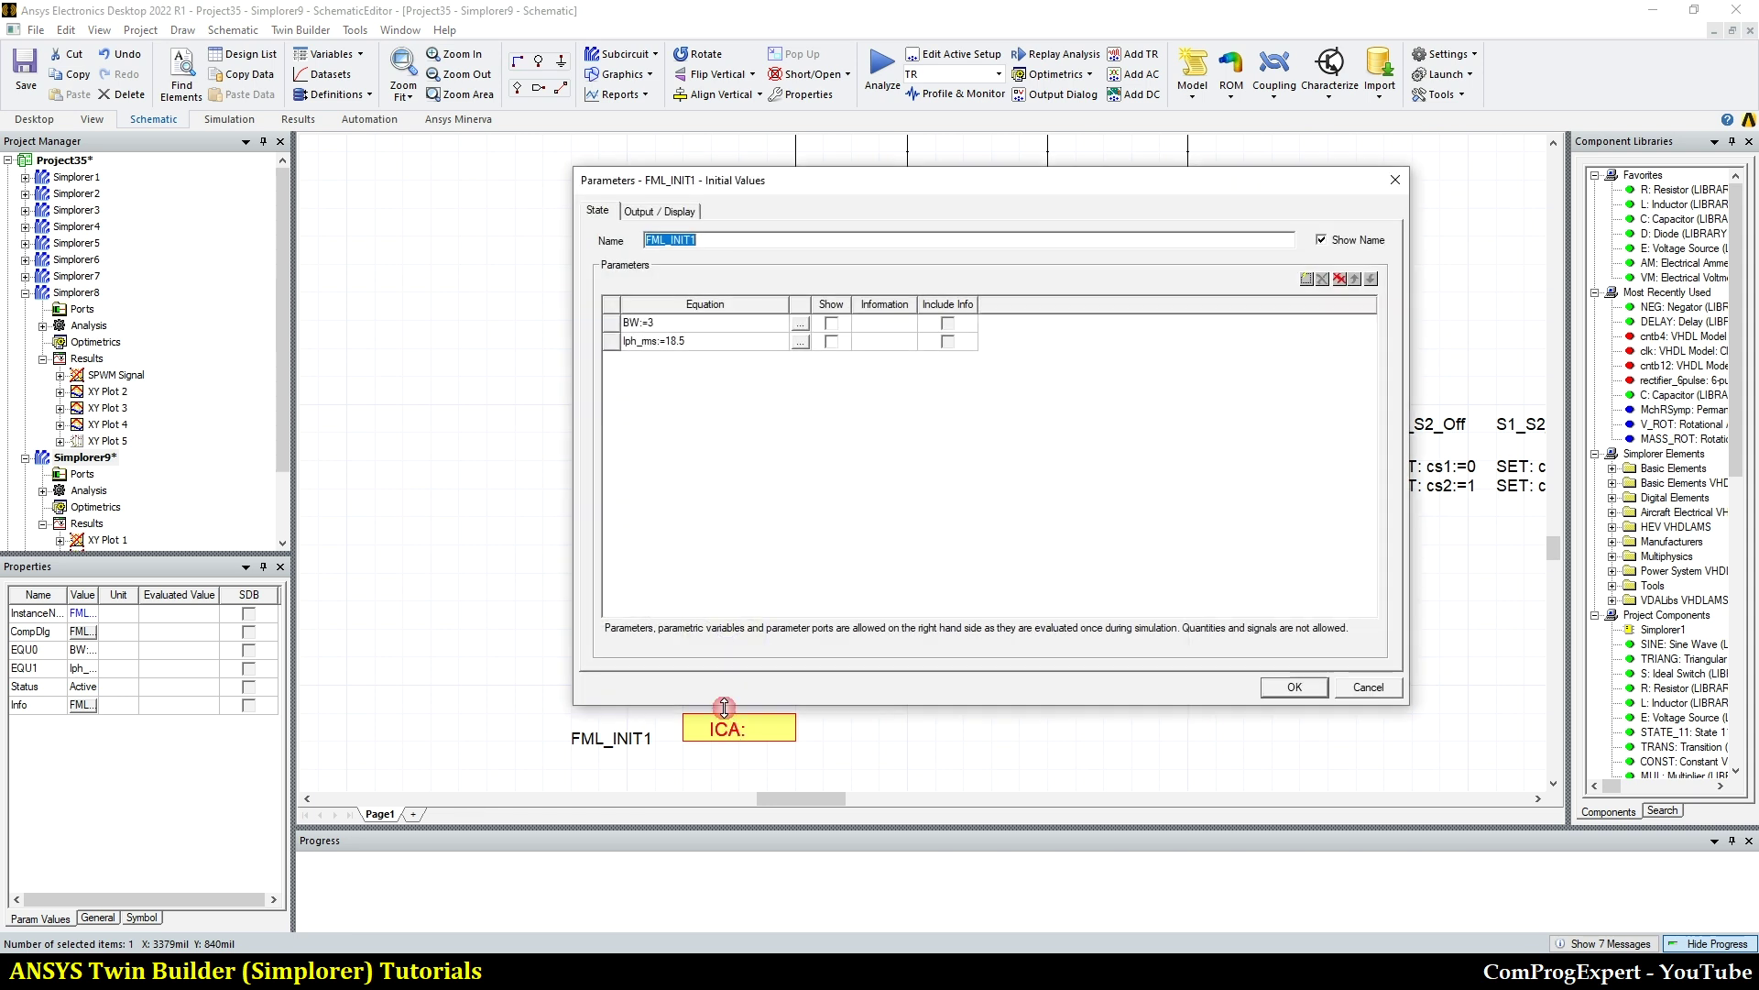
left_click(651, 323)
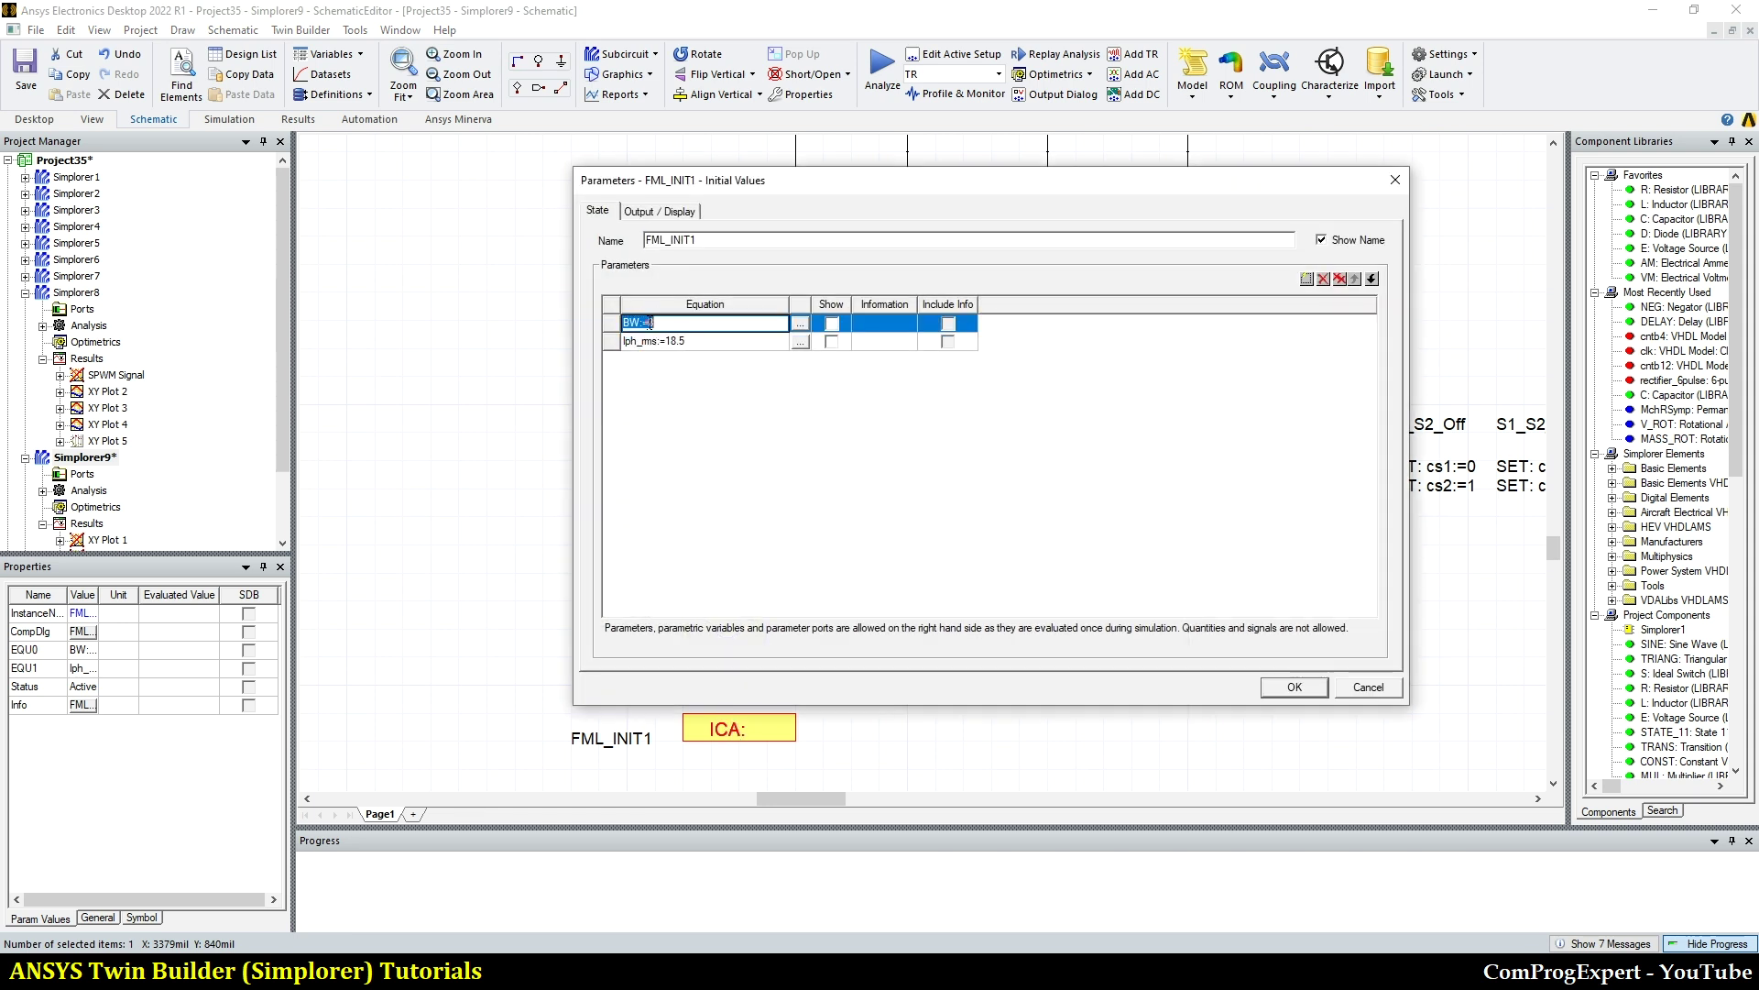
left_click(672, 342)
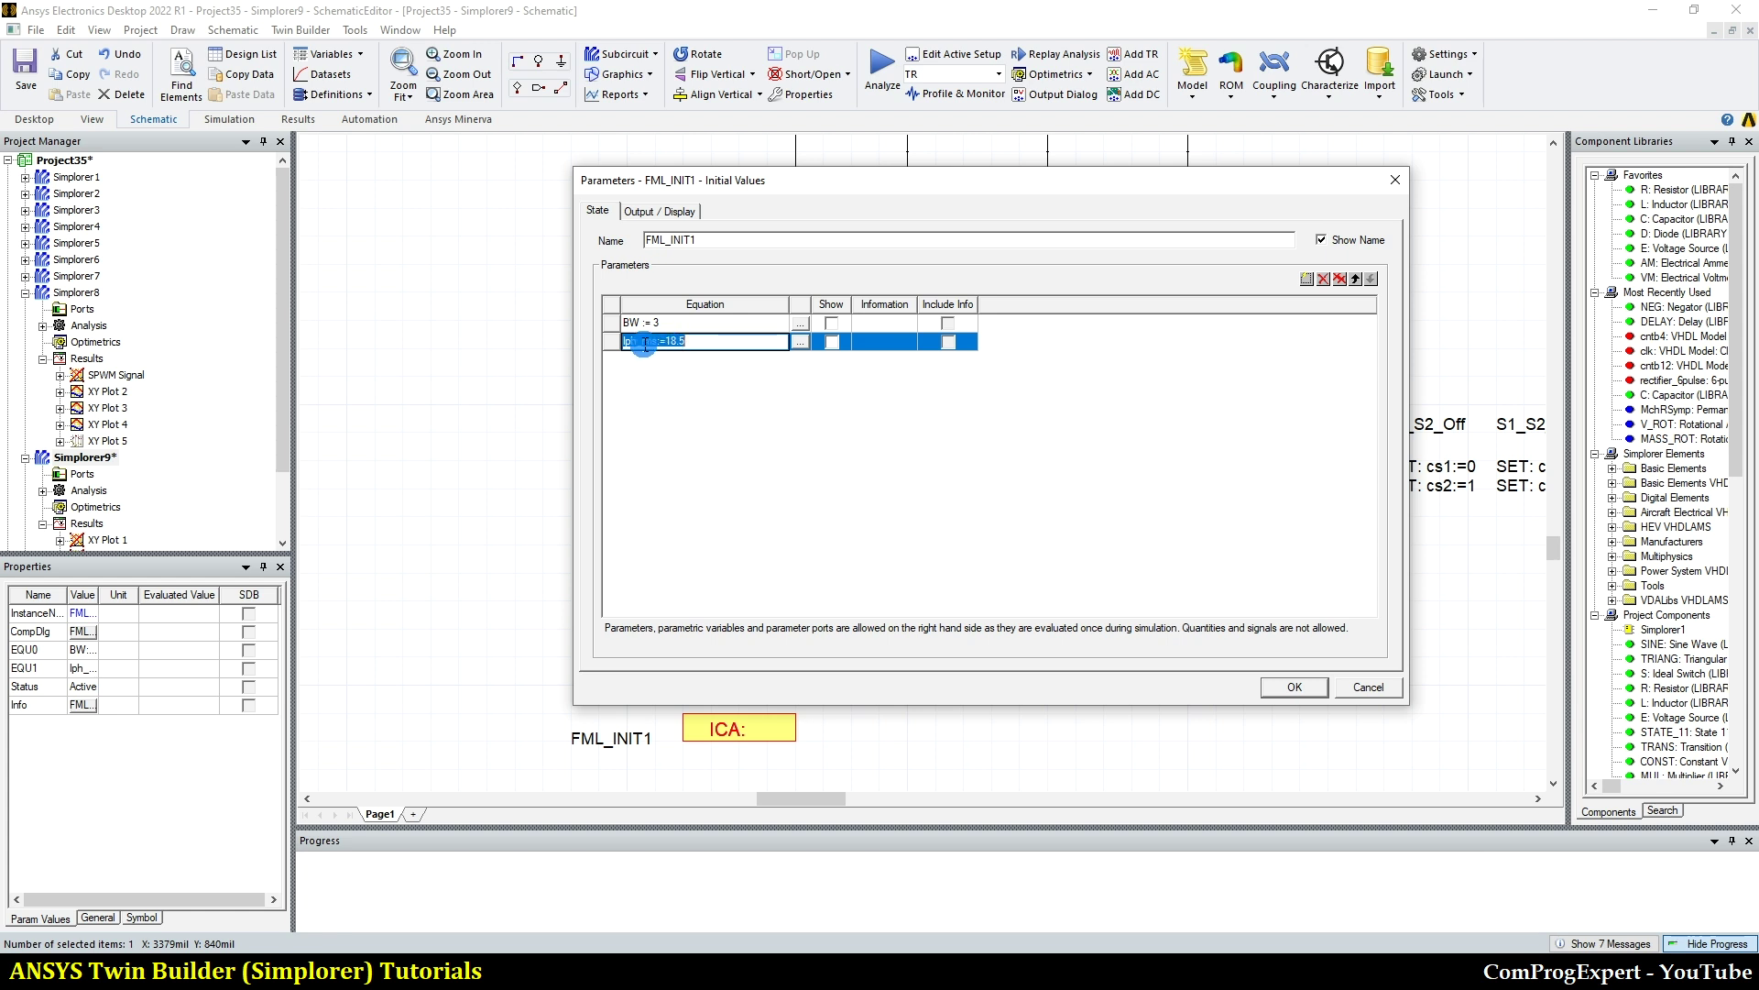
left_click(1294, 687)
left_click(946, 706)
double_click(740, 437)
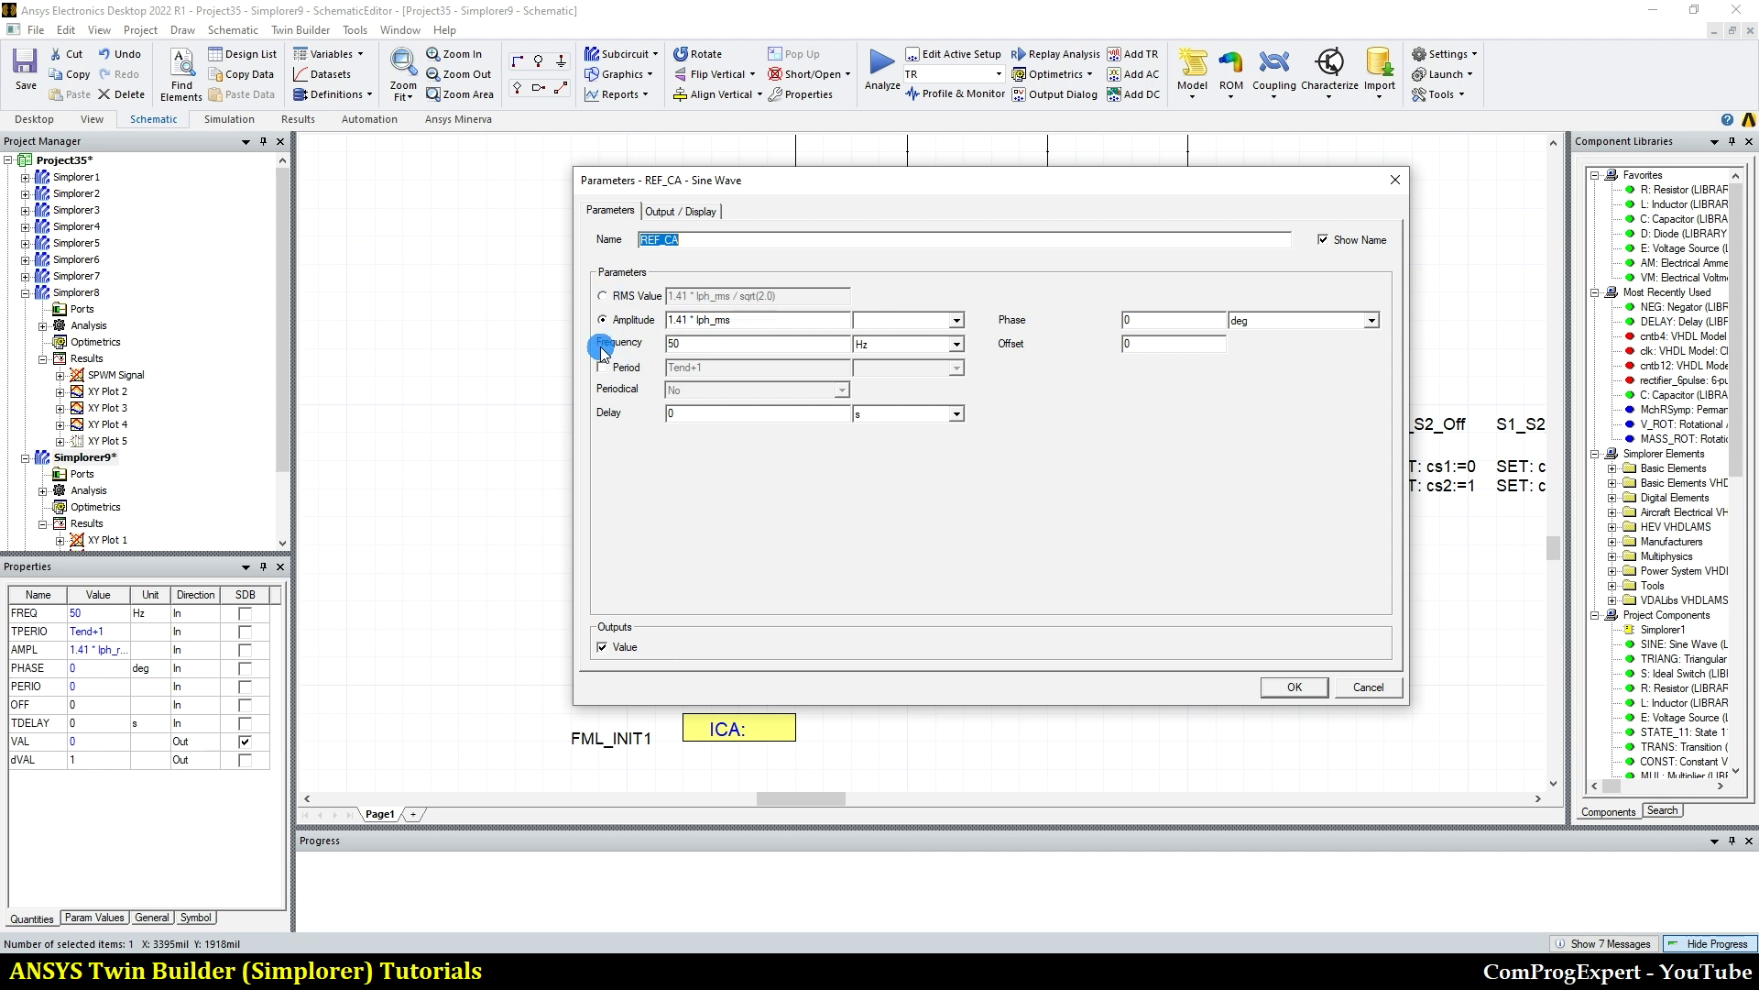
Close REF_CA and confirm REF_CB's sine reference at 50 Hz with a -120° phase
left_click(1292, 686)
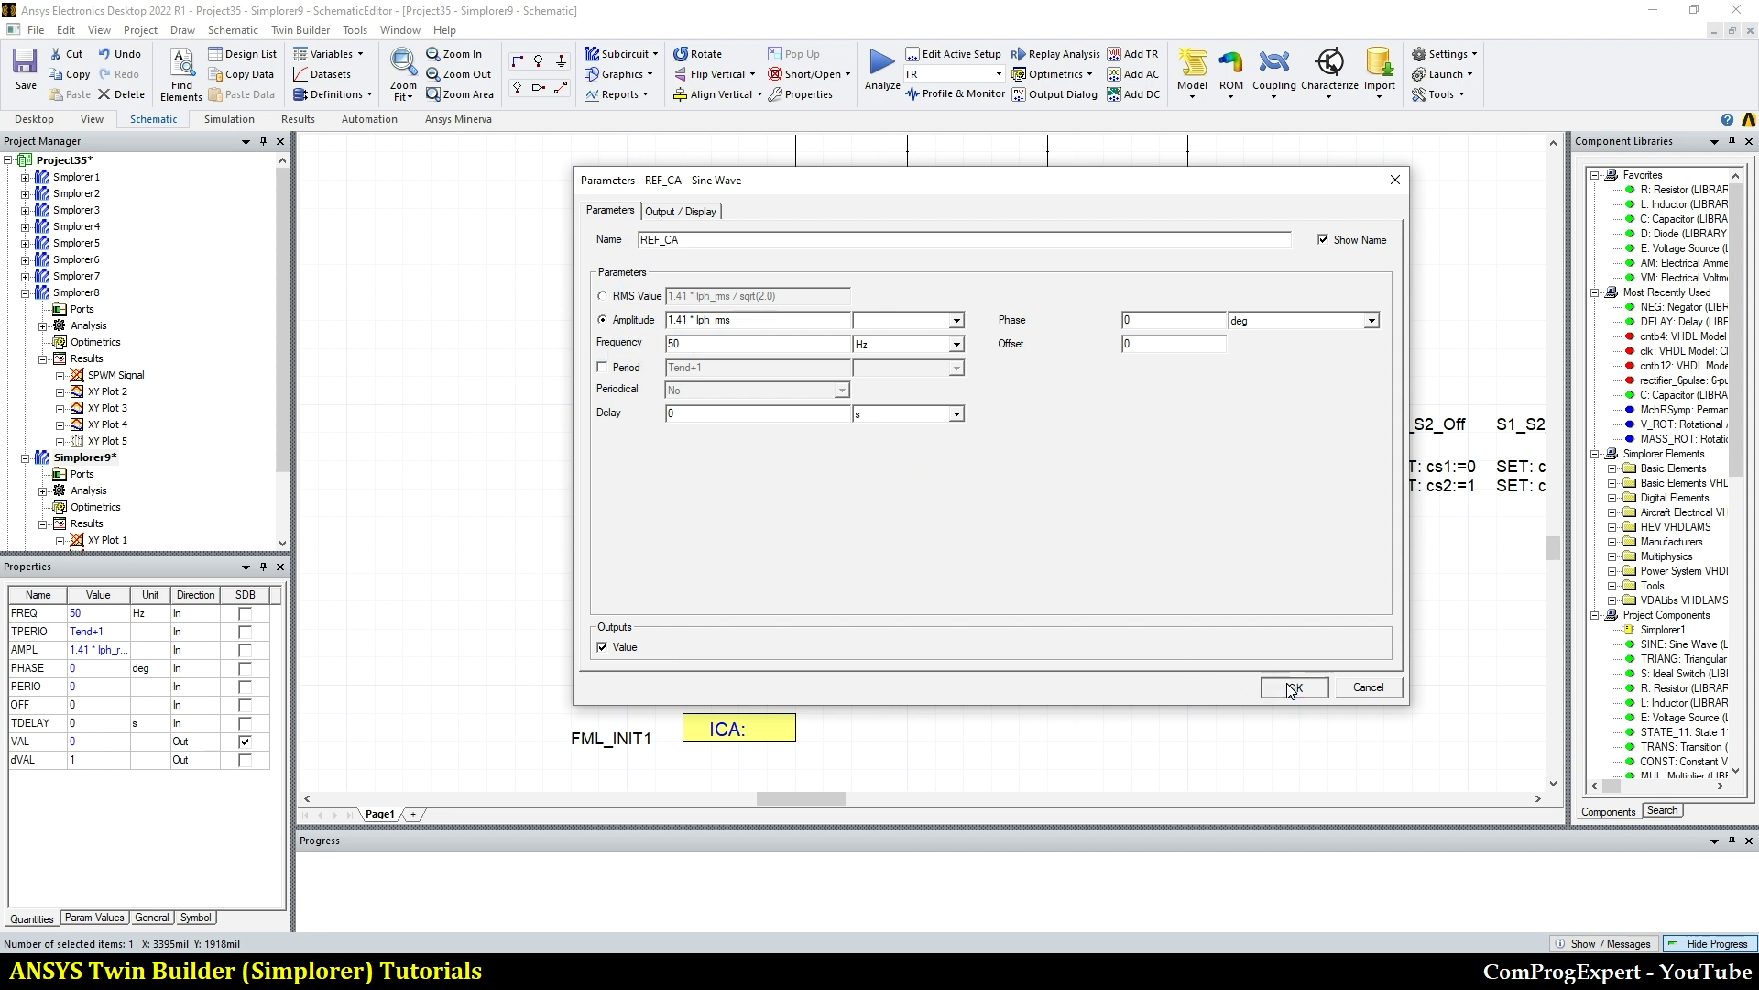
left_click(711, 546)
double_click(710, 542)
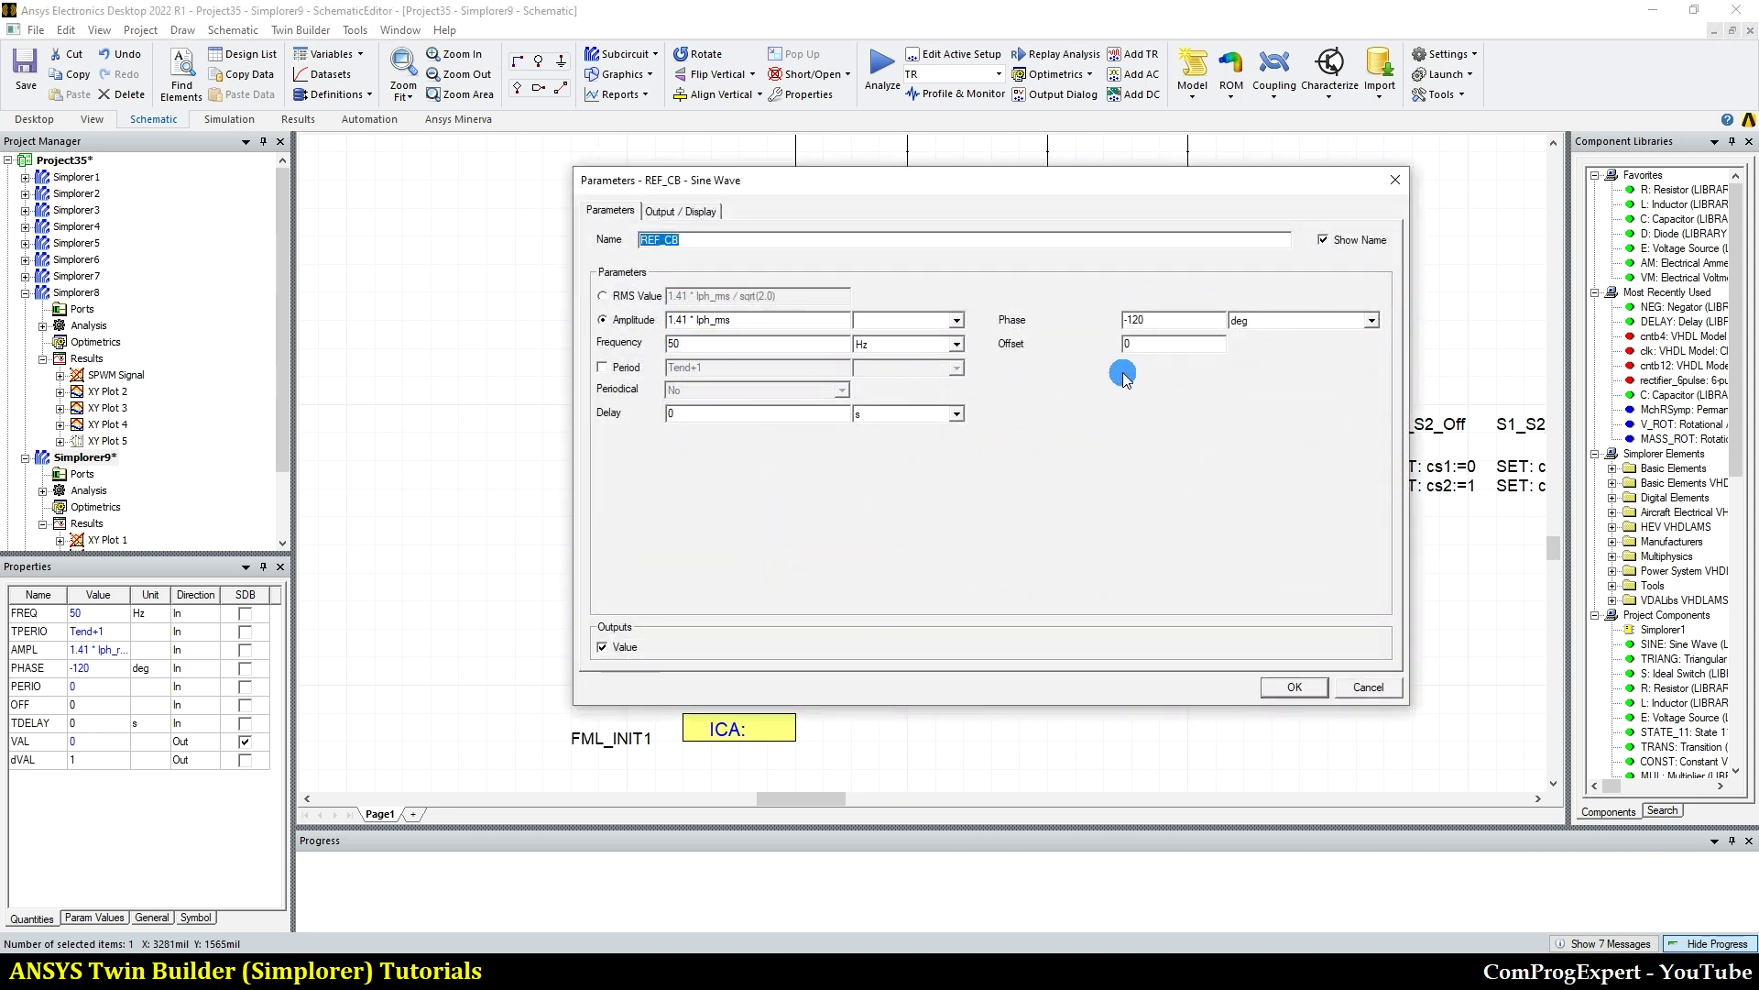
left_click(1145, 321)
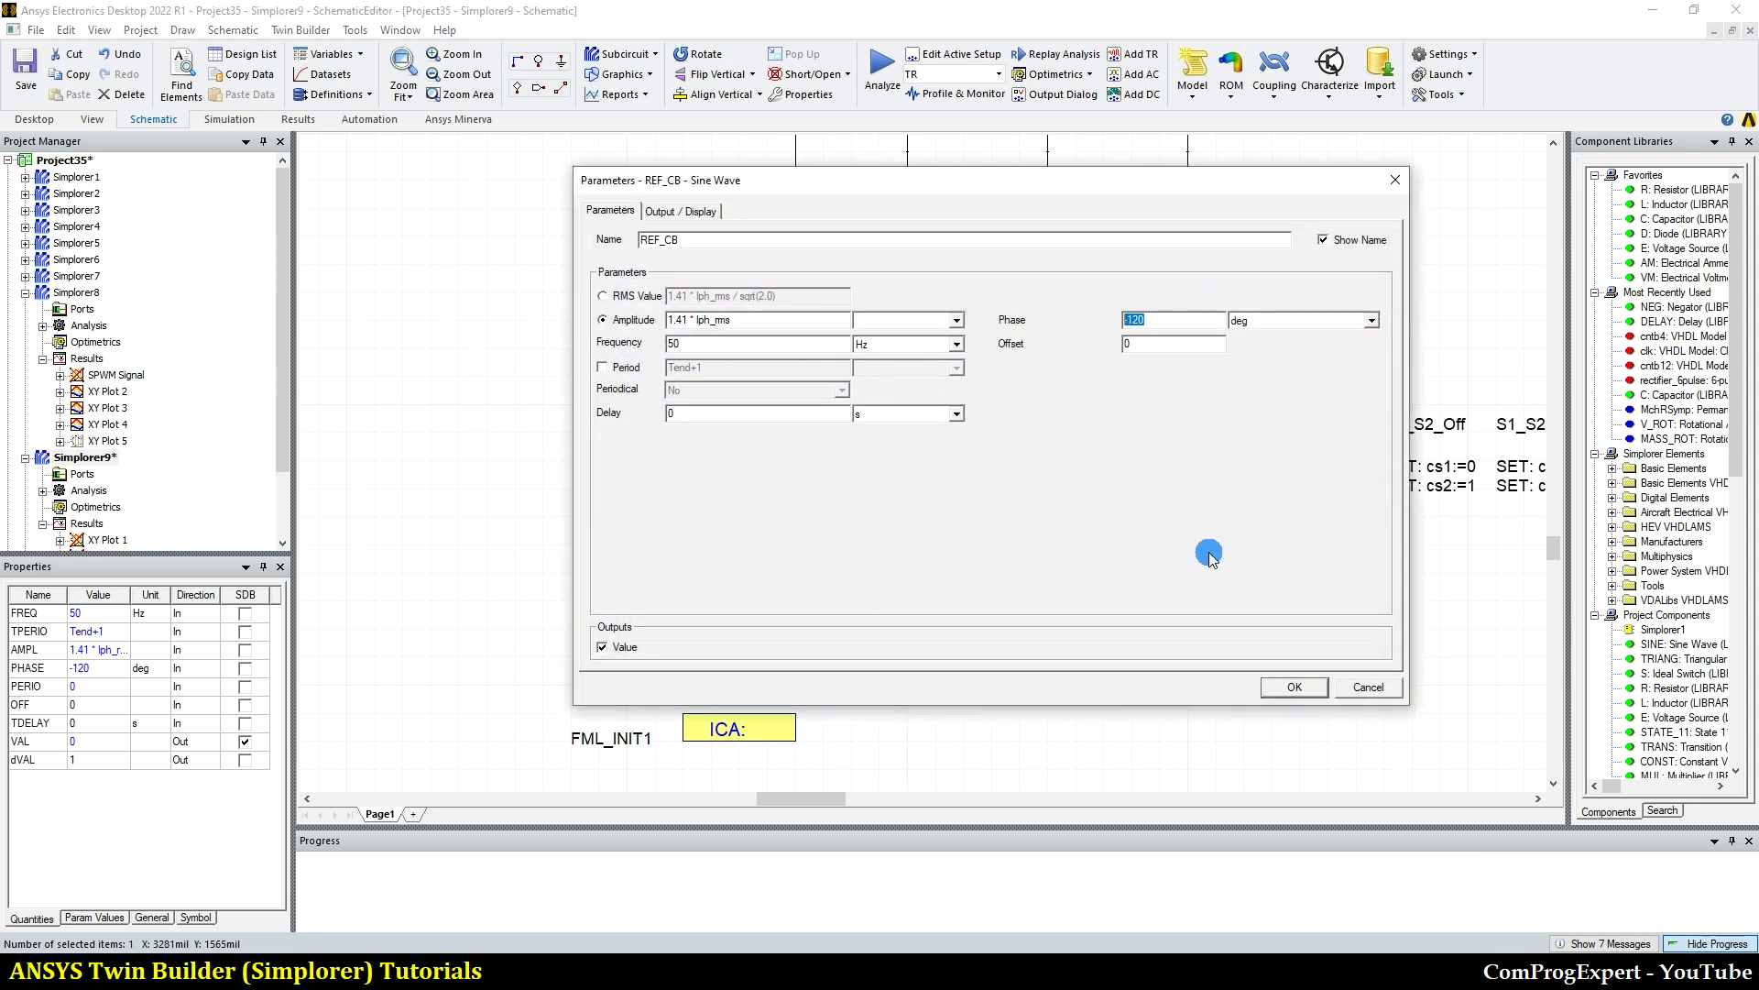
left_click(1291, 687)
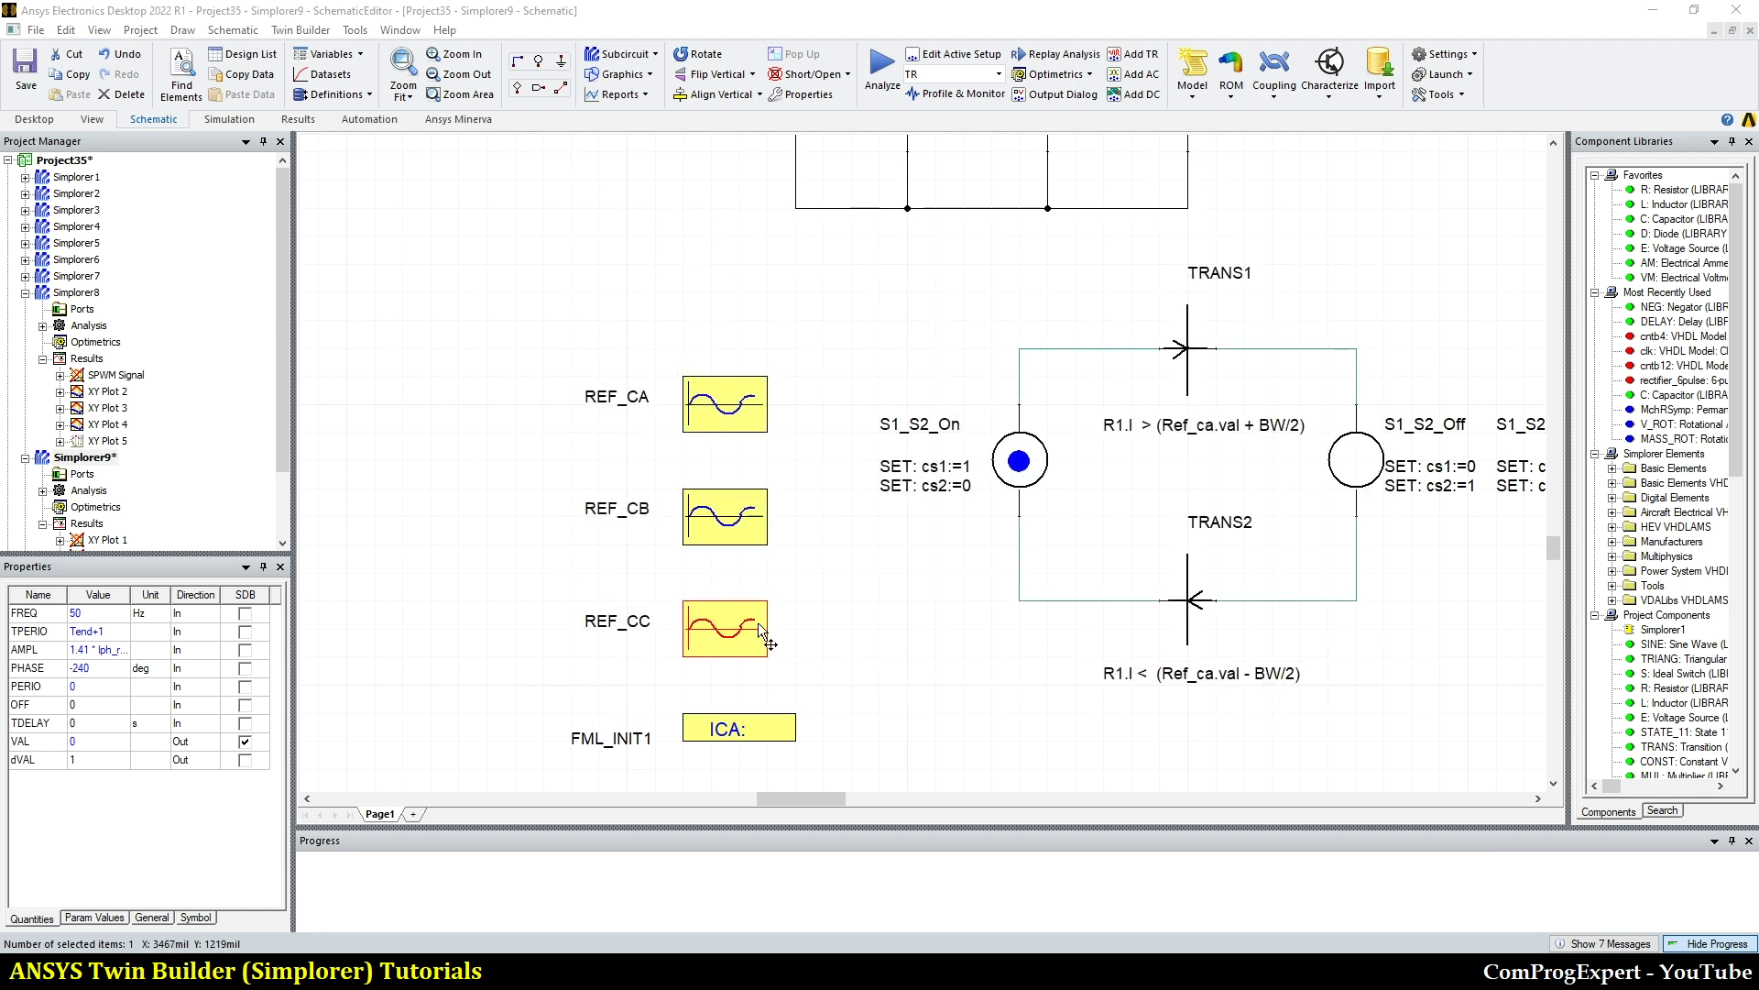
Confirm REF_CC at amplitude 1.41 * Iph_rms, 50 Hz and -240° phase
double_click(756, 623)
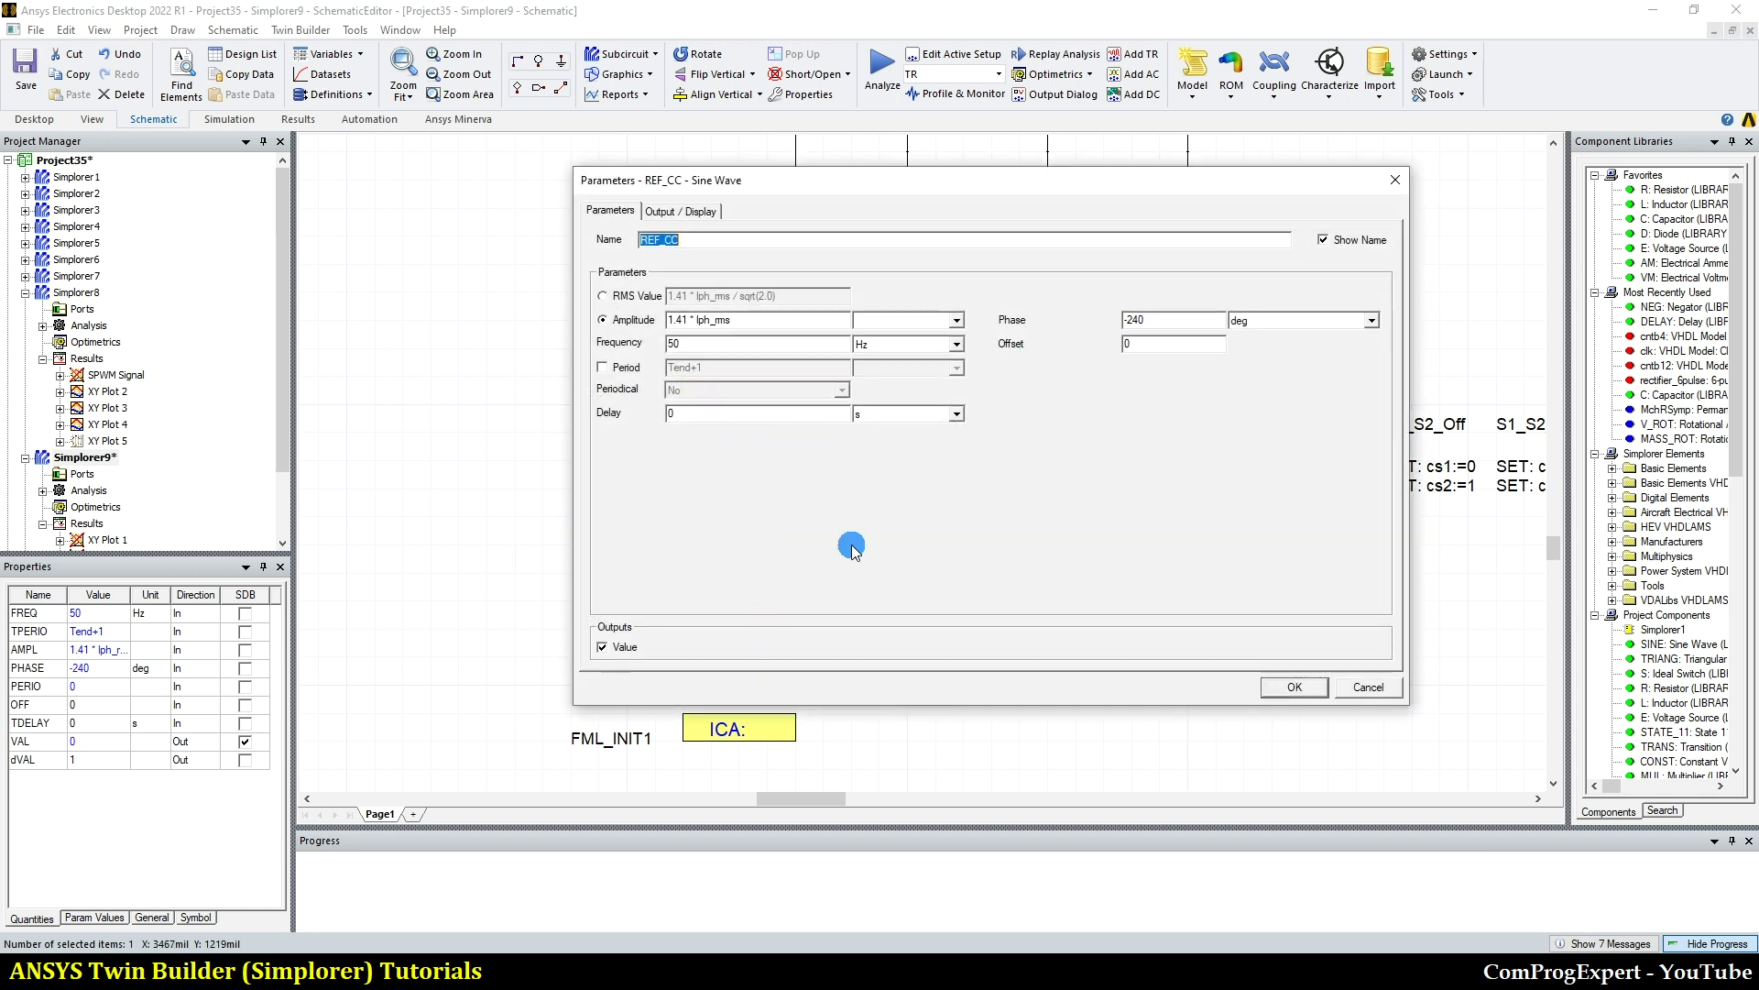
left_click(1294, 687)
left_click(928, 702)
scroll(928, 702, "down", 3)
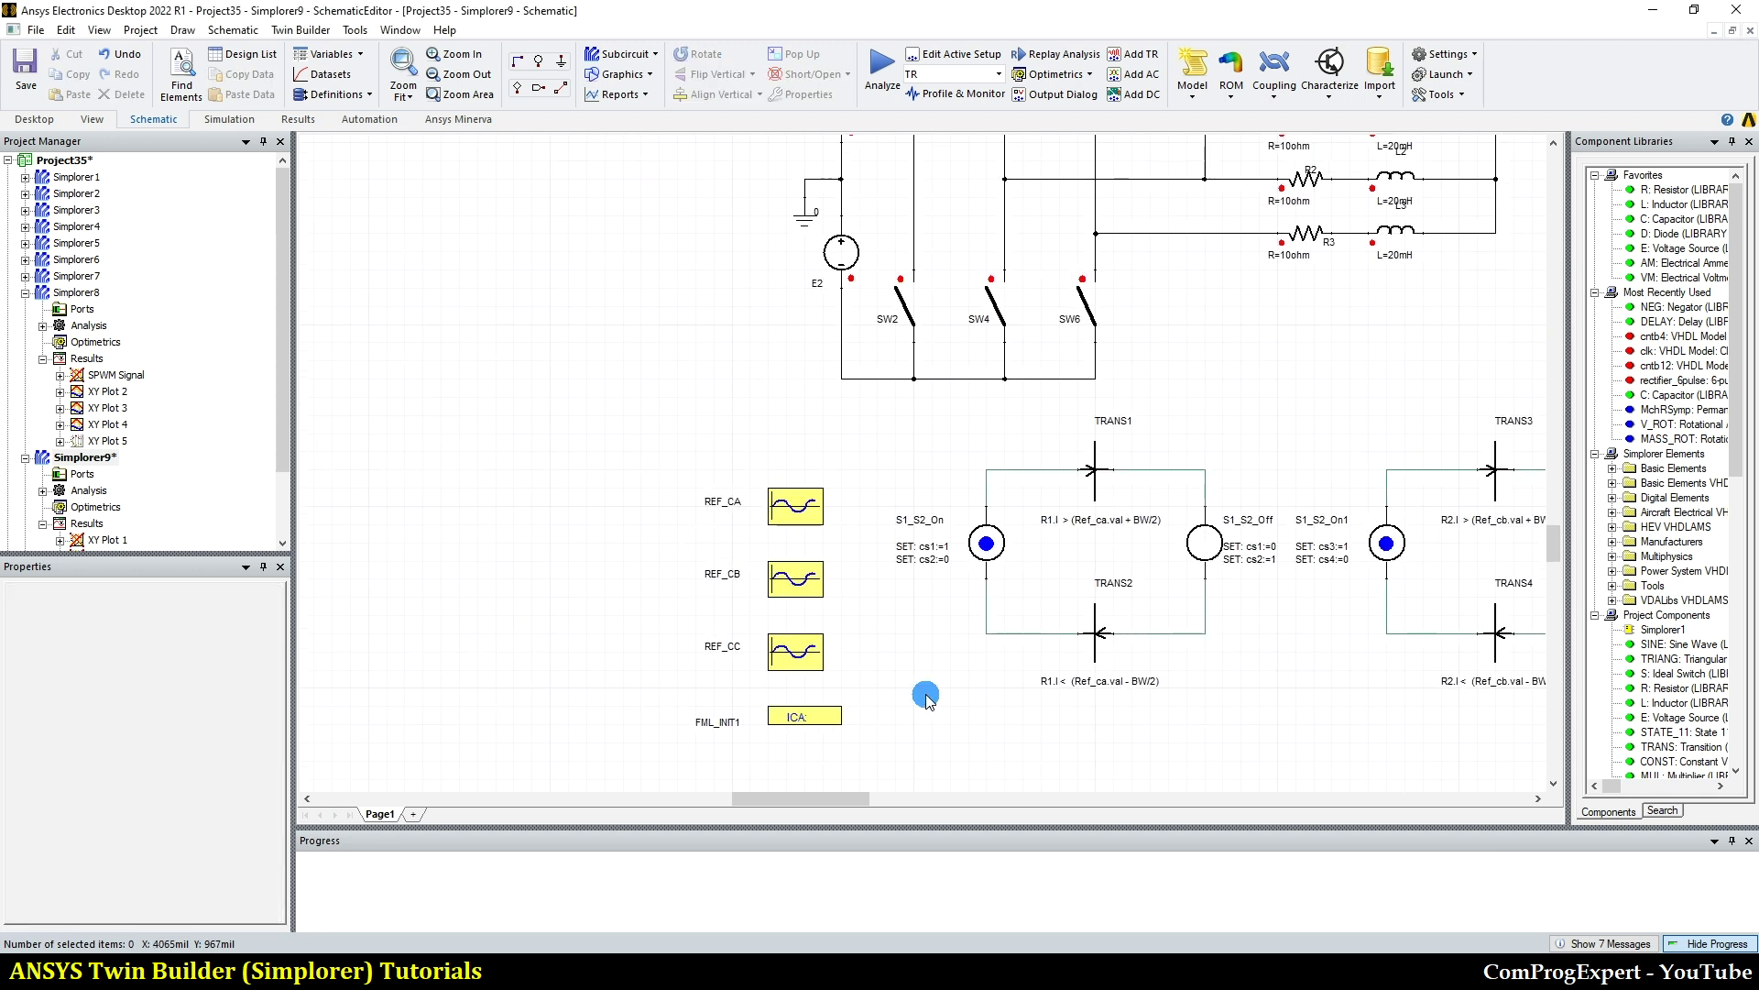
scroll(1347, 719, "up", 4)
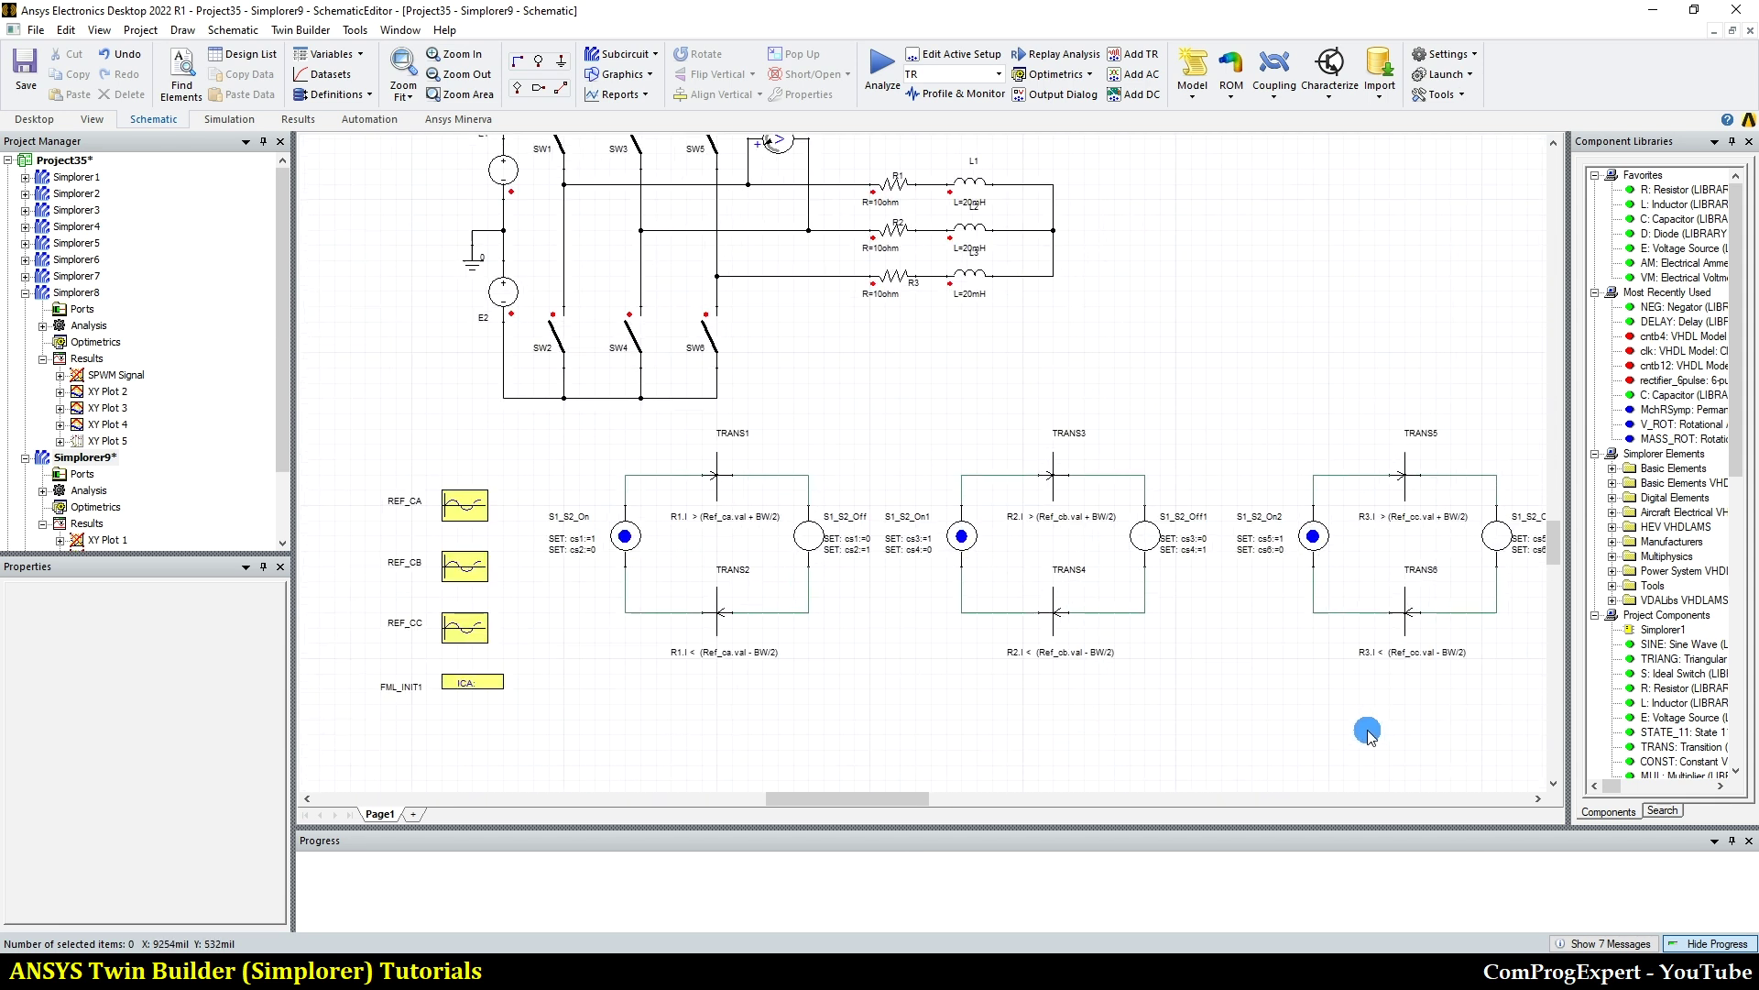
scroll(718, 587, "up", 1)
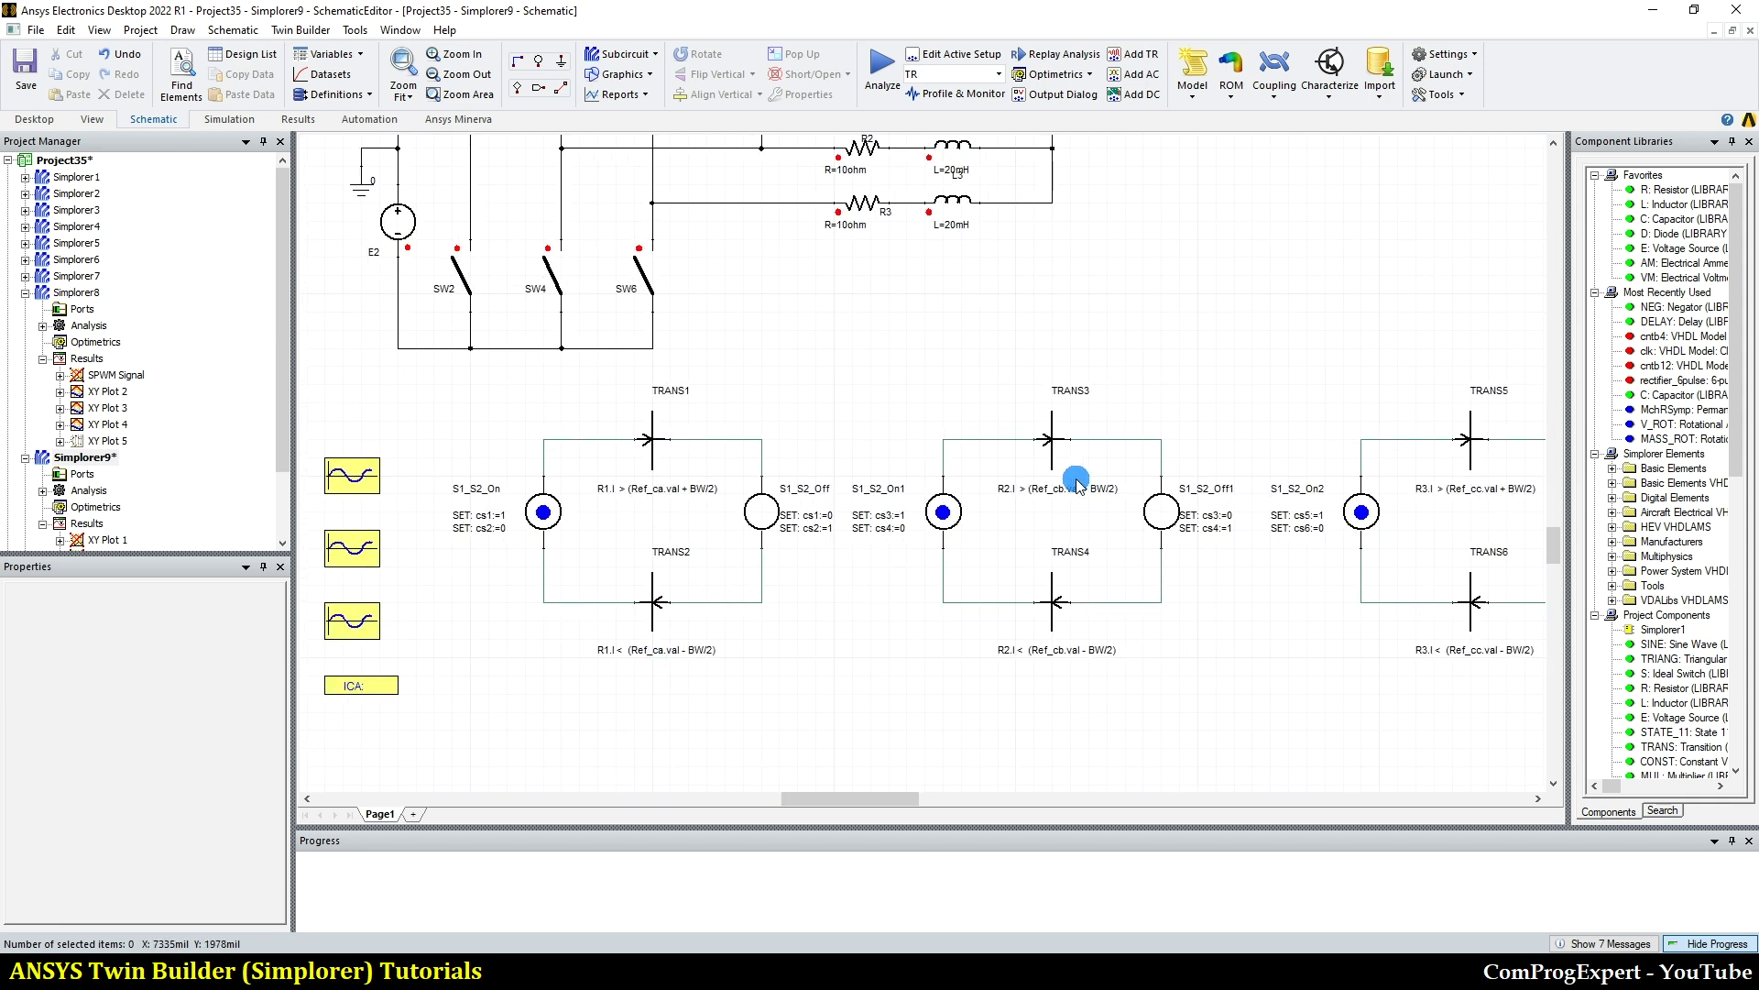
scroll(1320, 635, "down", 2)
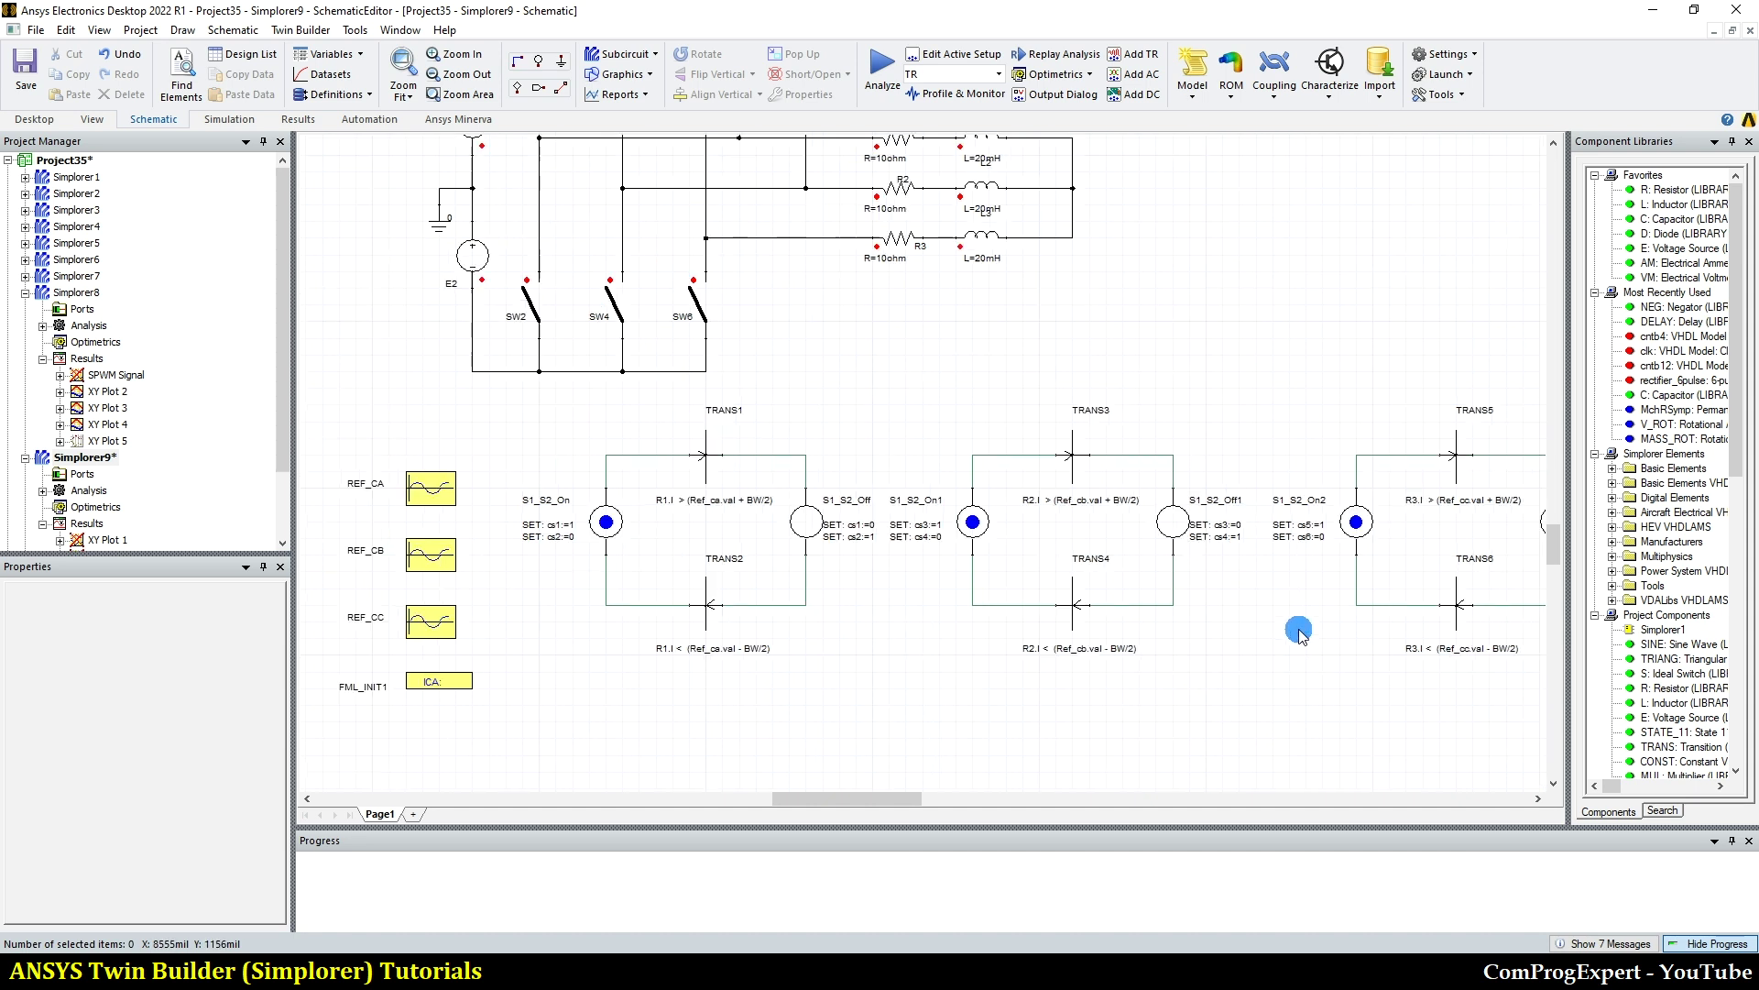
scroll(1512, 630, "up", 2)
scroll(1512, 631, "up", 2)
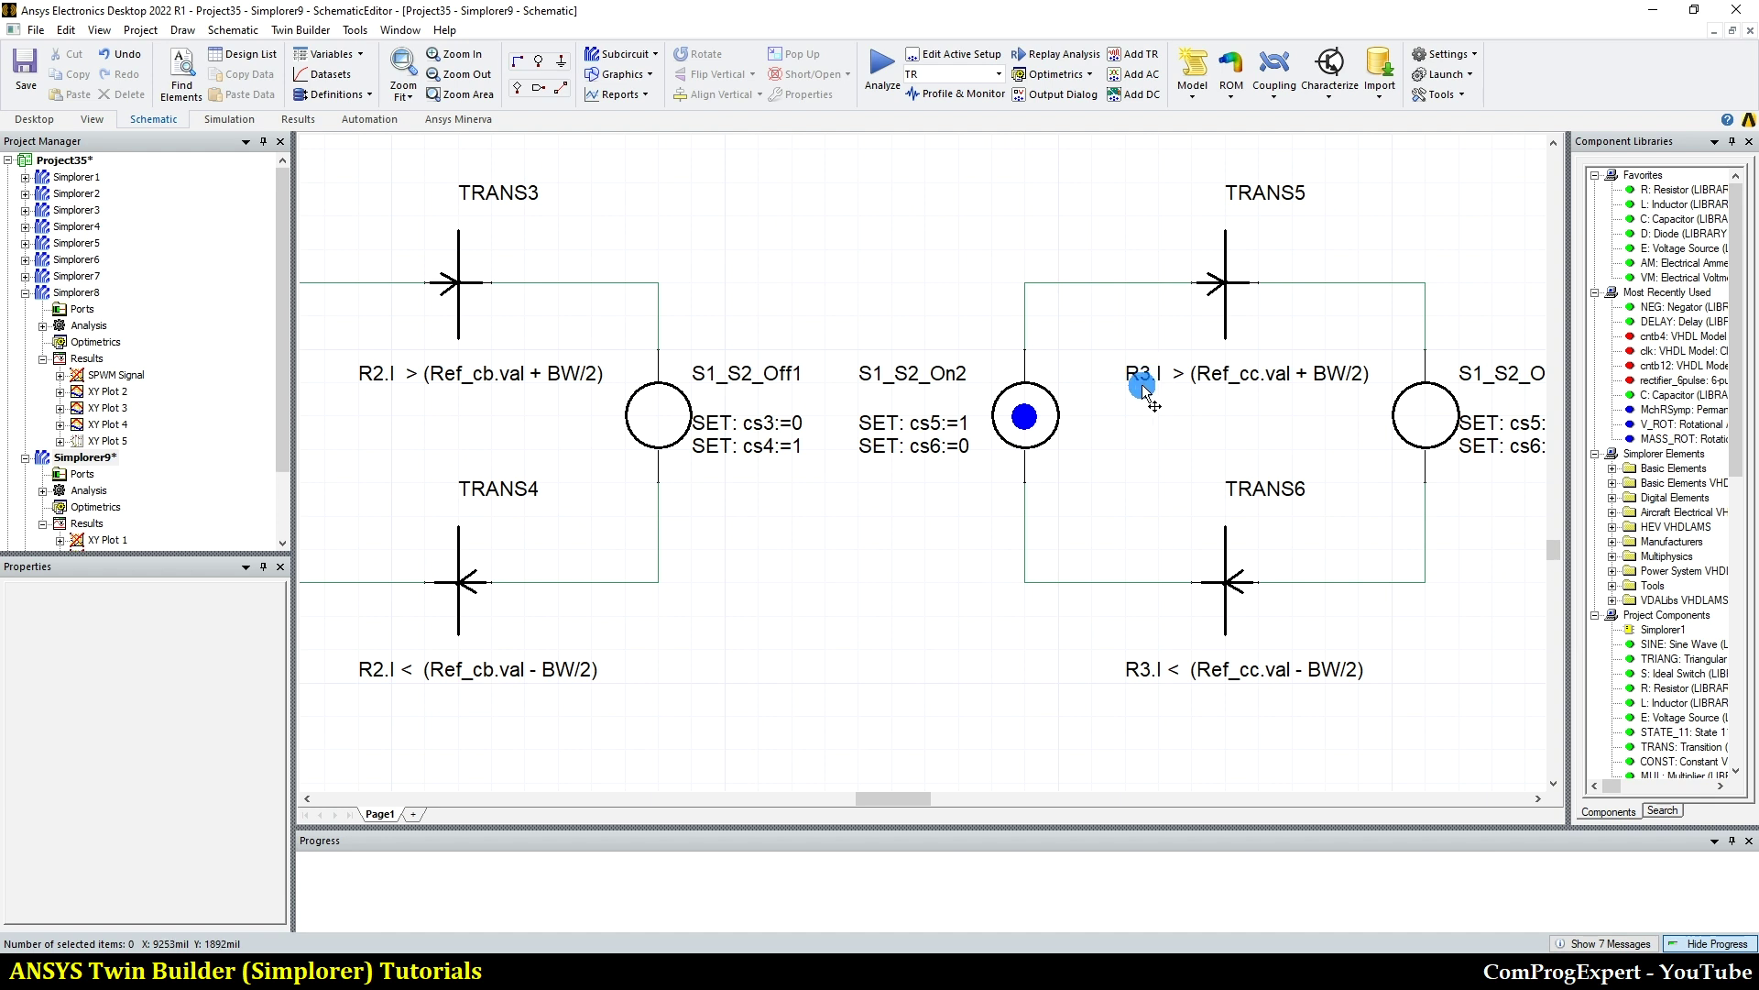
scroll(1139, 394, "down", 2)
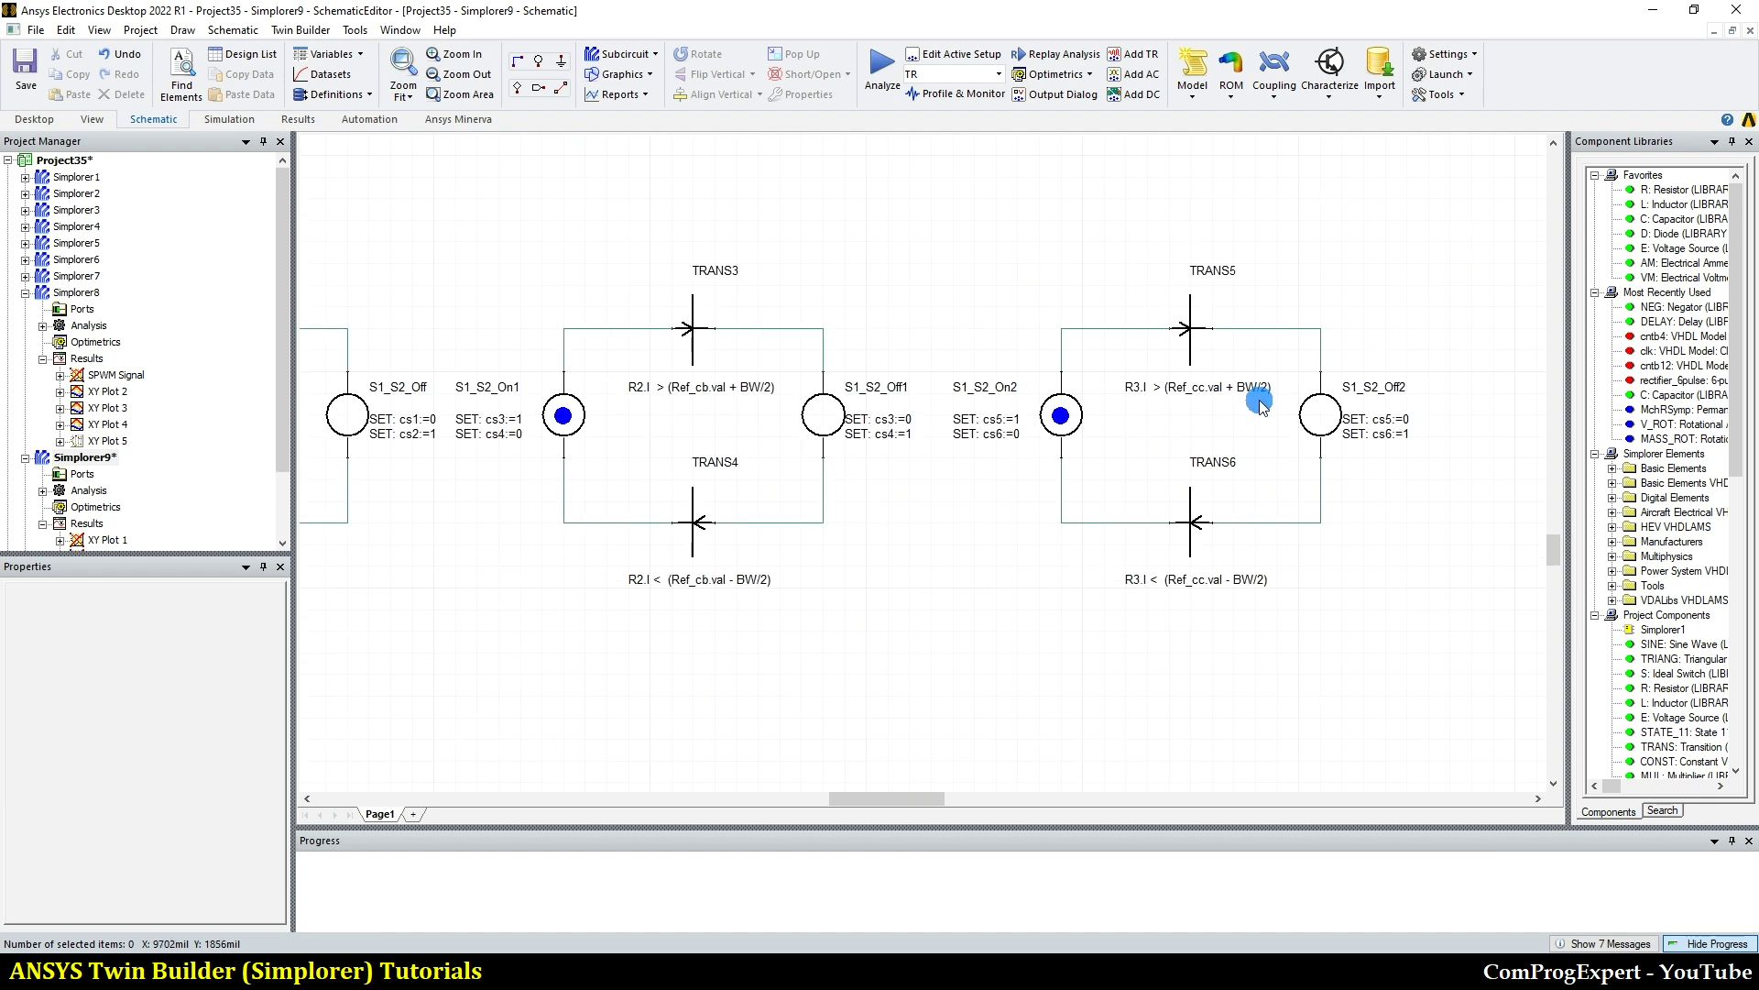
scroll(1357, 403, "down", 4)
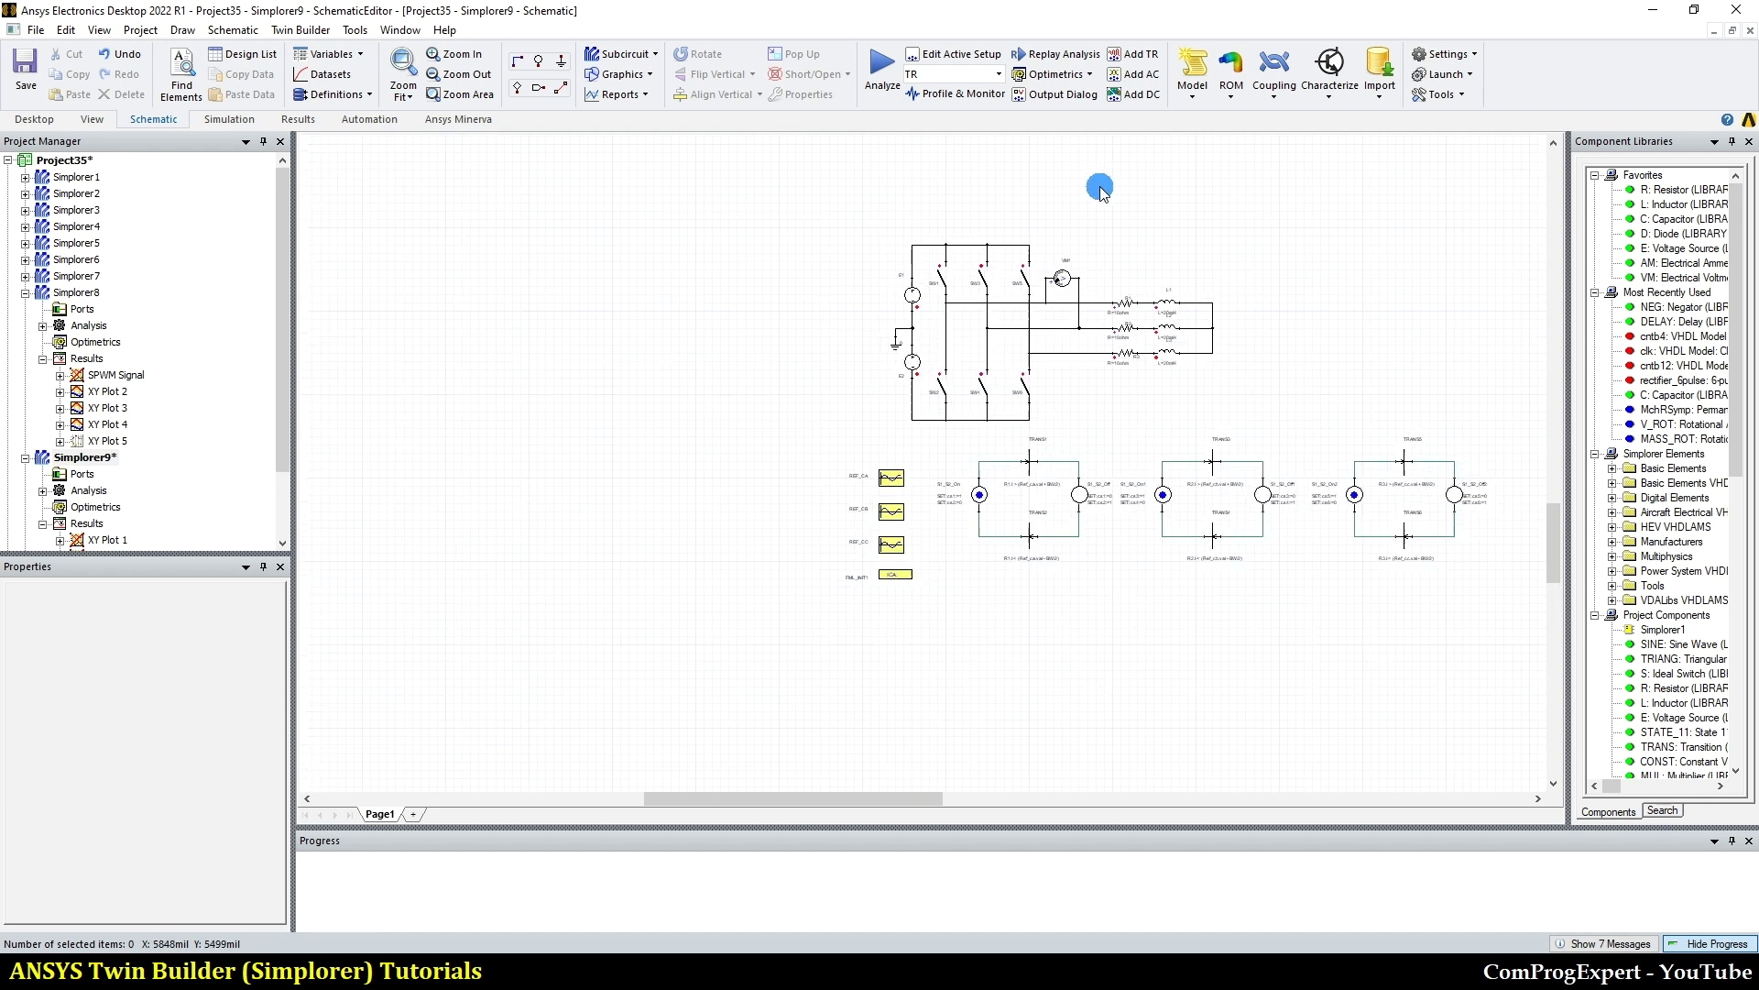
scroll(1216, 271, "up", 2)
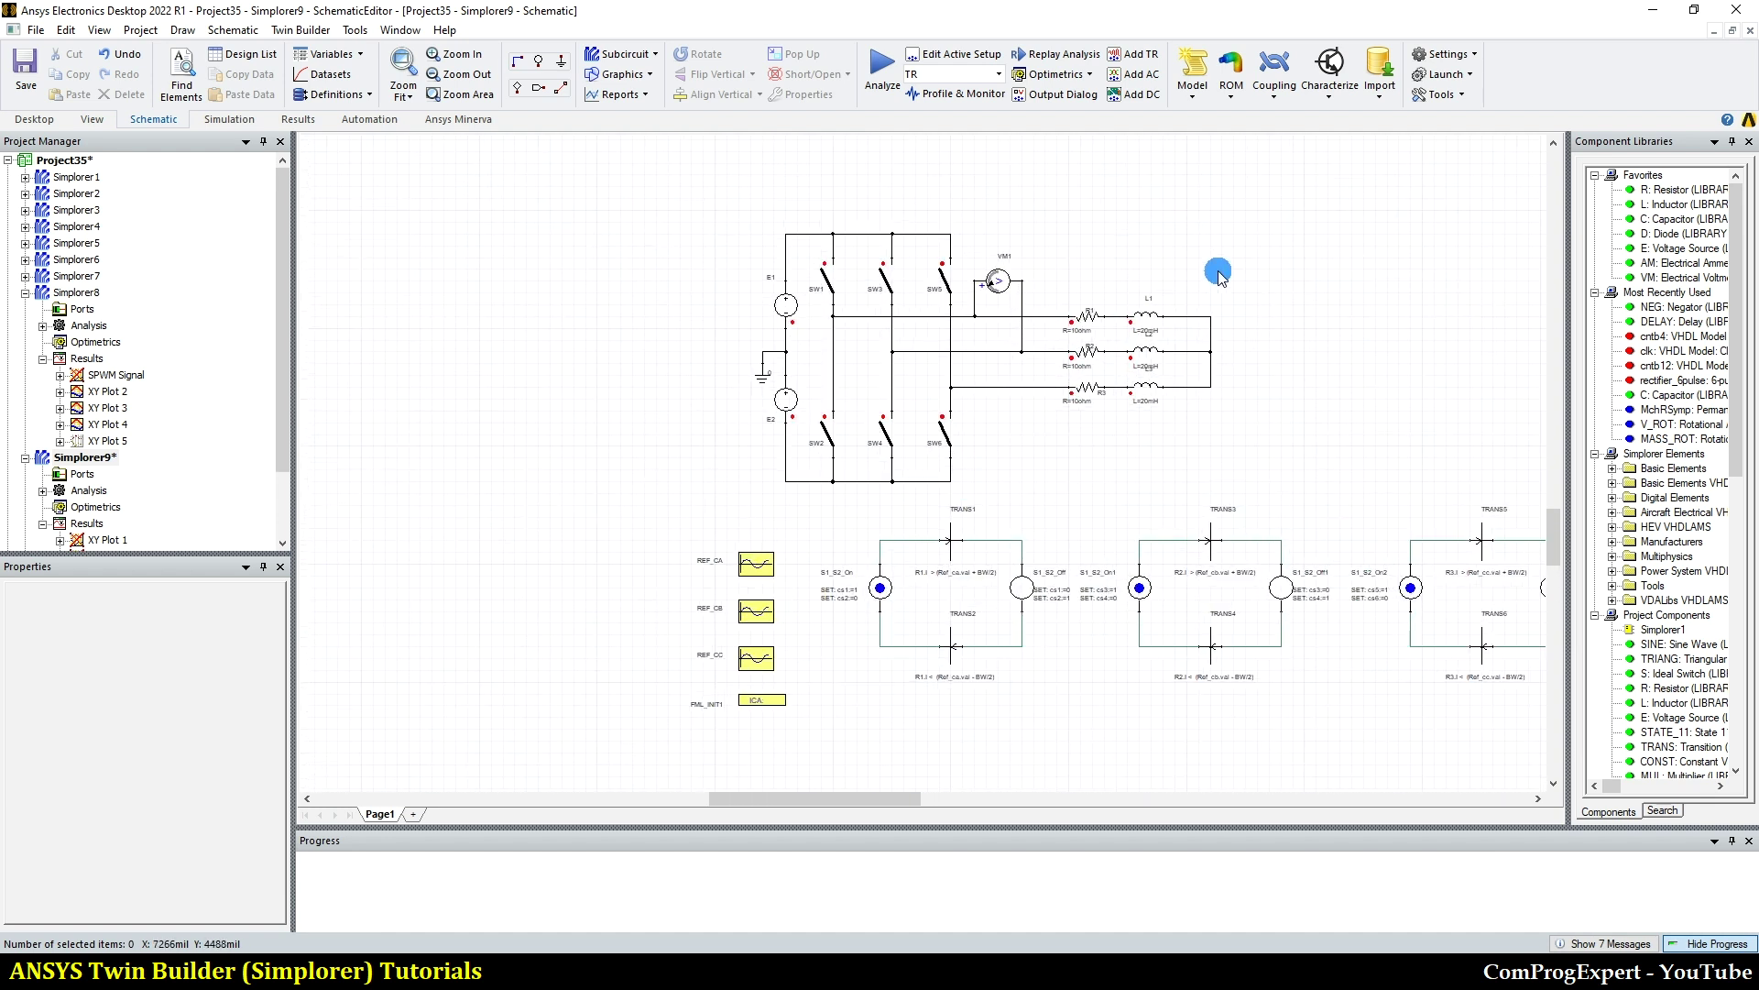
left_click(403, 62)
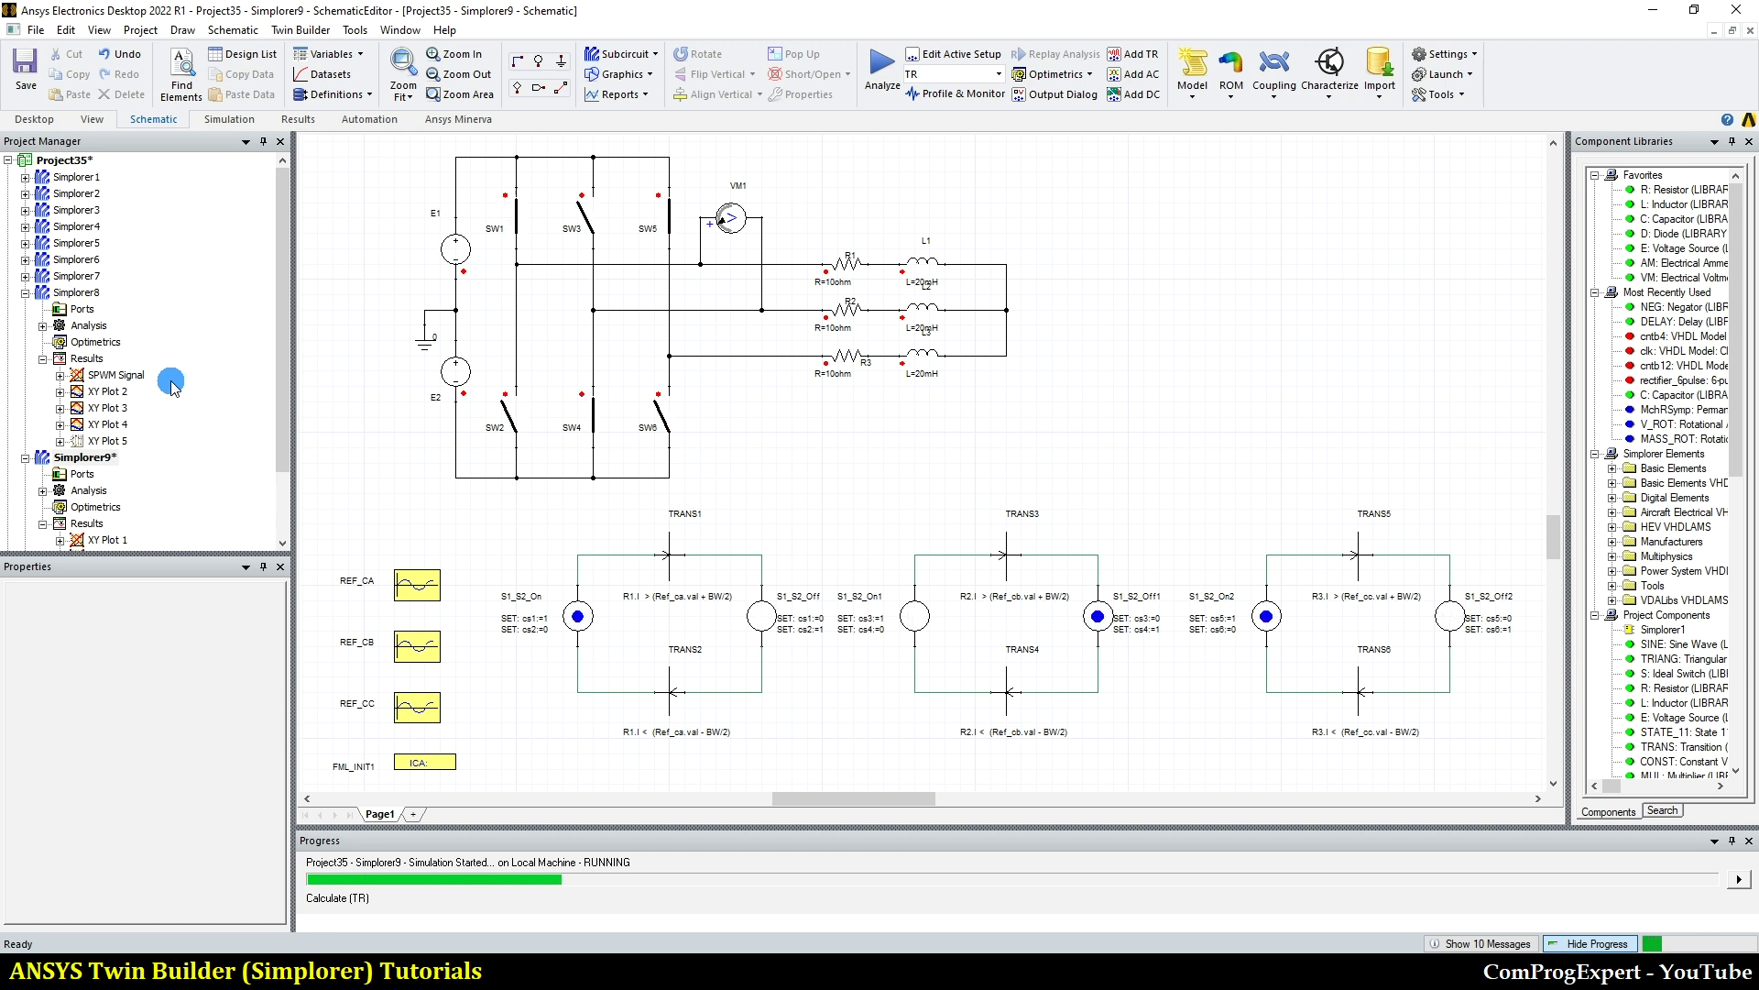
View XY Plot 1's VM1.V PWM line voltage with its legend centred, then XY Plot 2's load currents
scroll(171, 385, "down", 2)
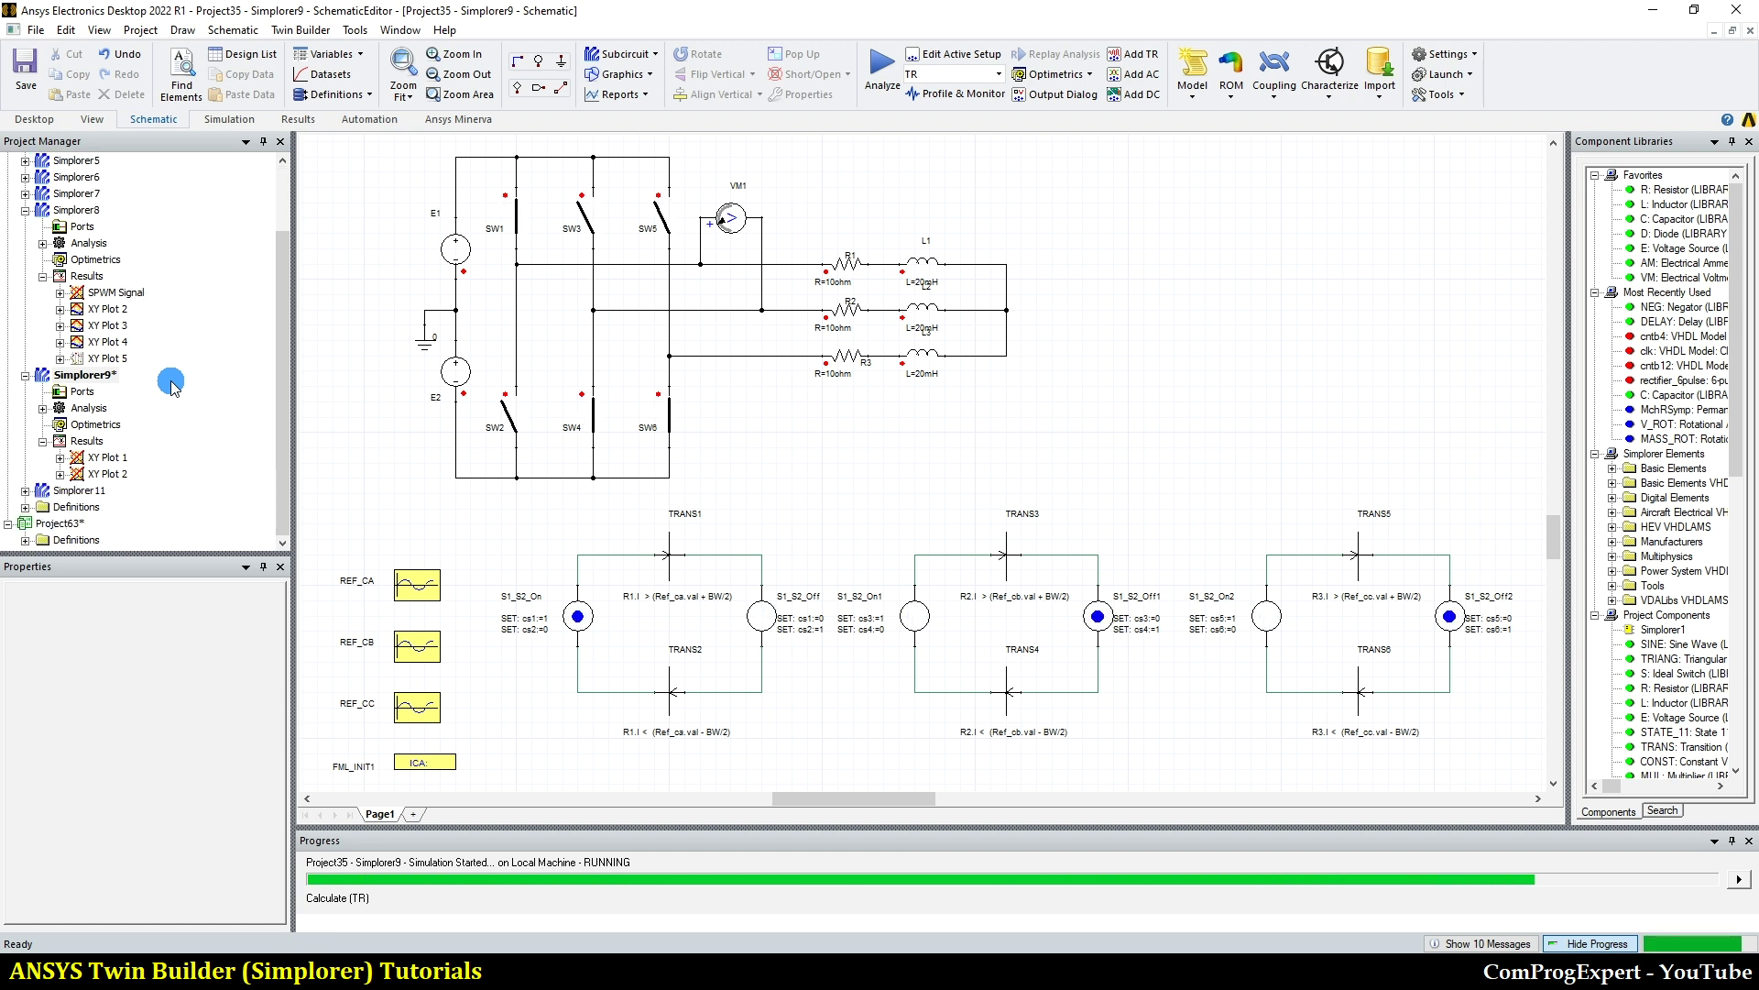
double_click(108, 458)
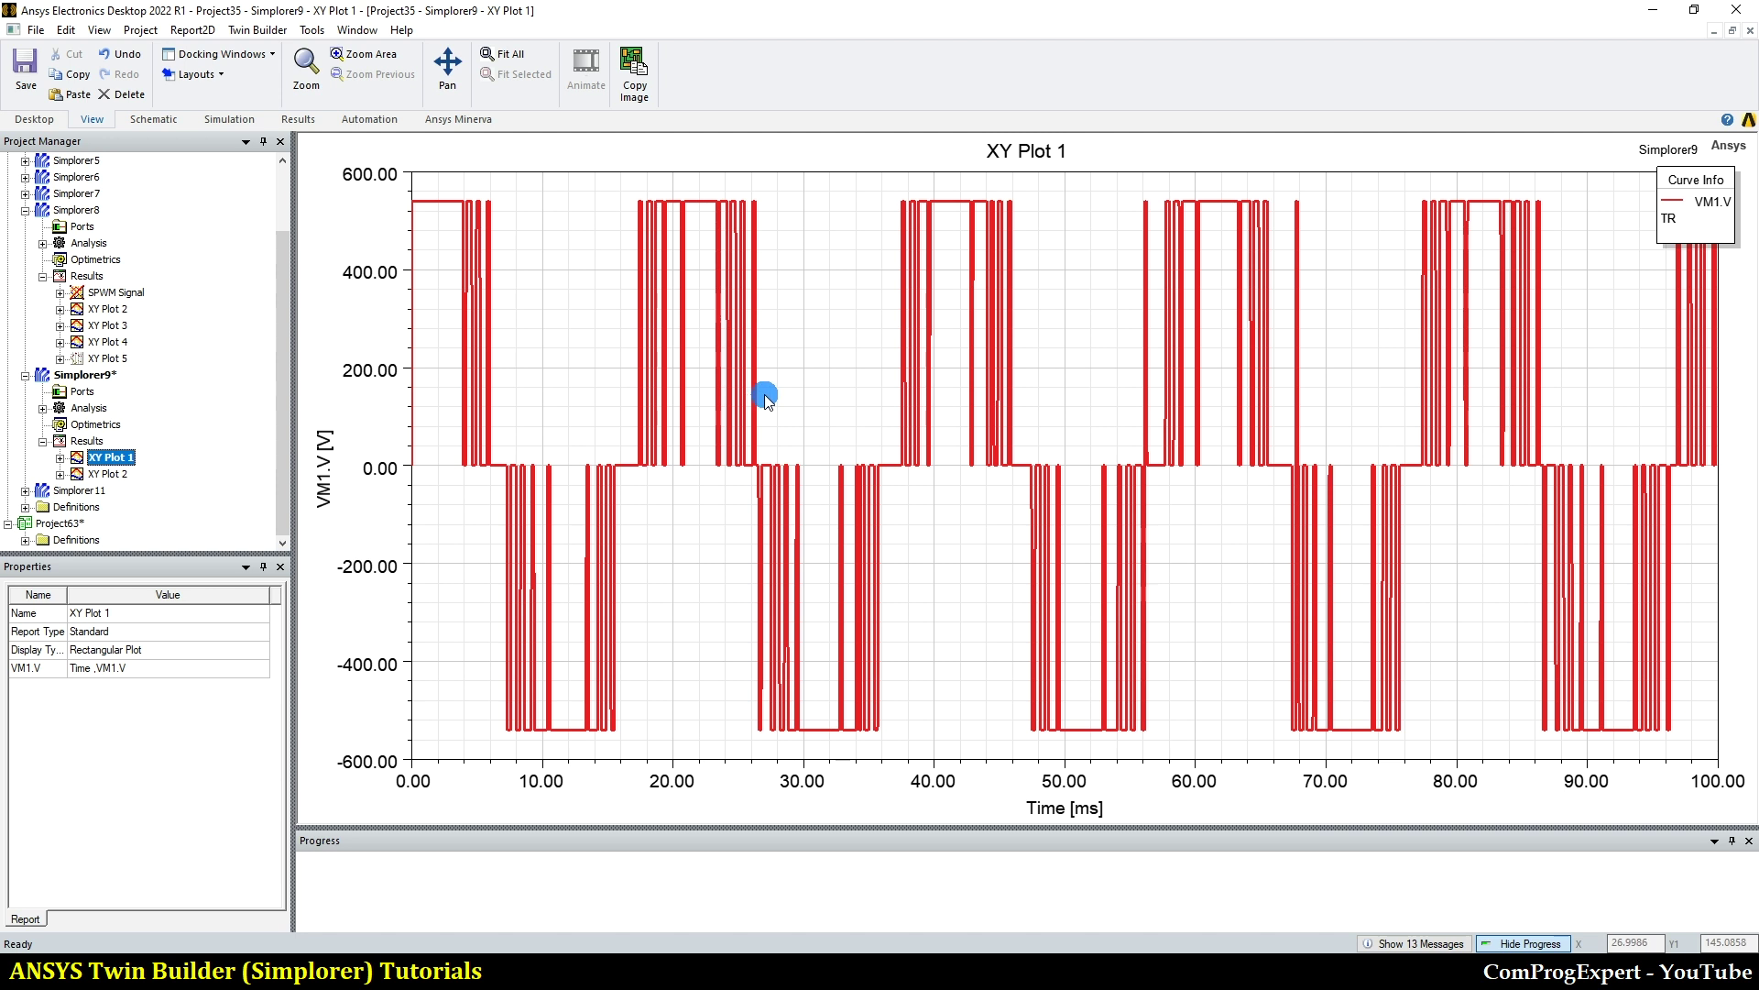
left_click_drag(1722, 212, 1151, 356)
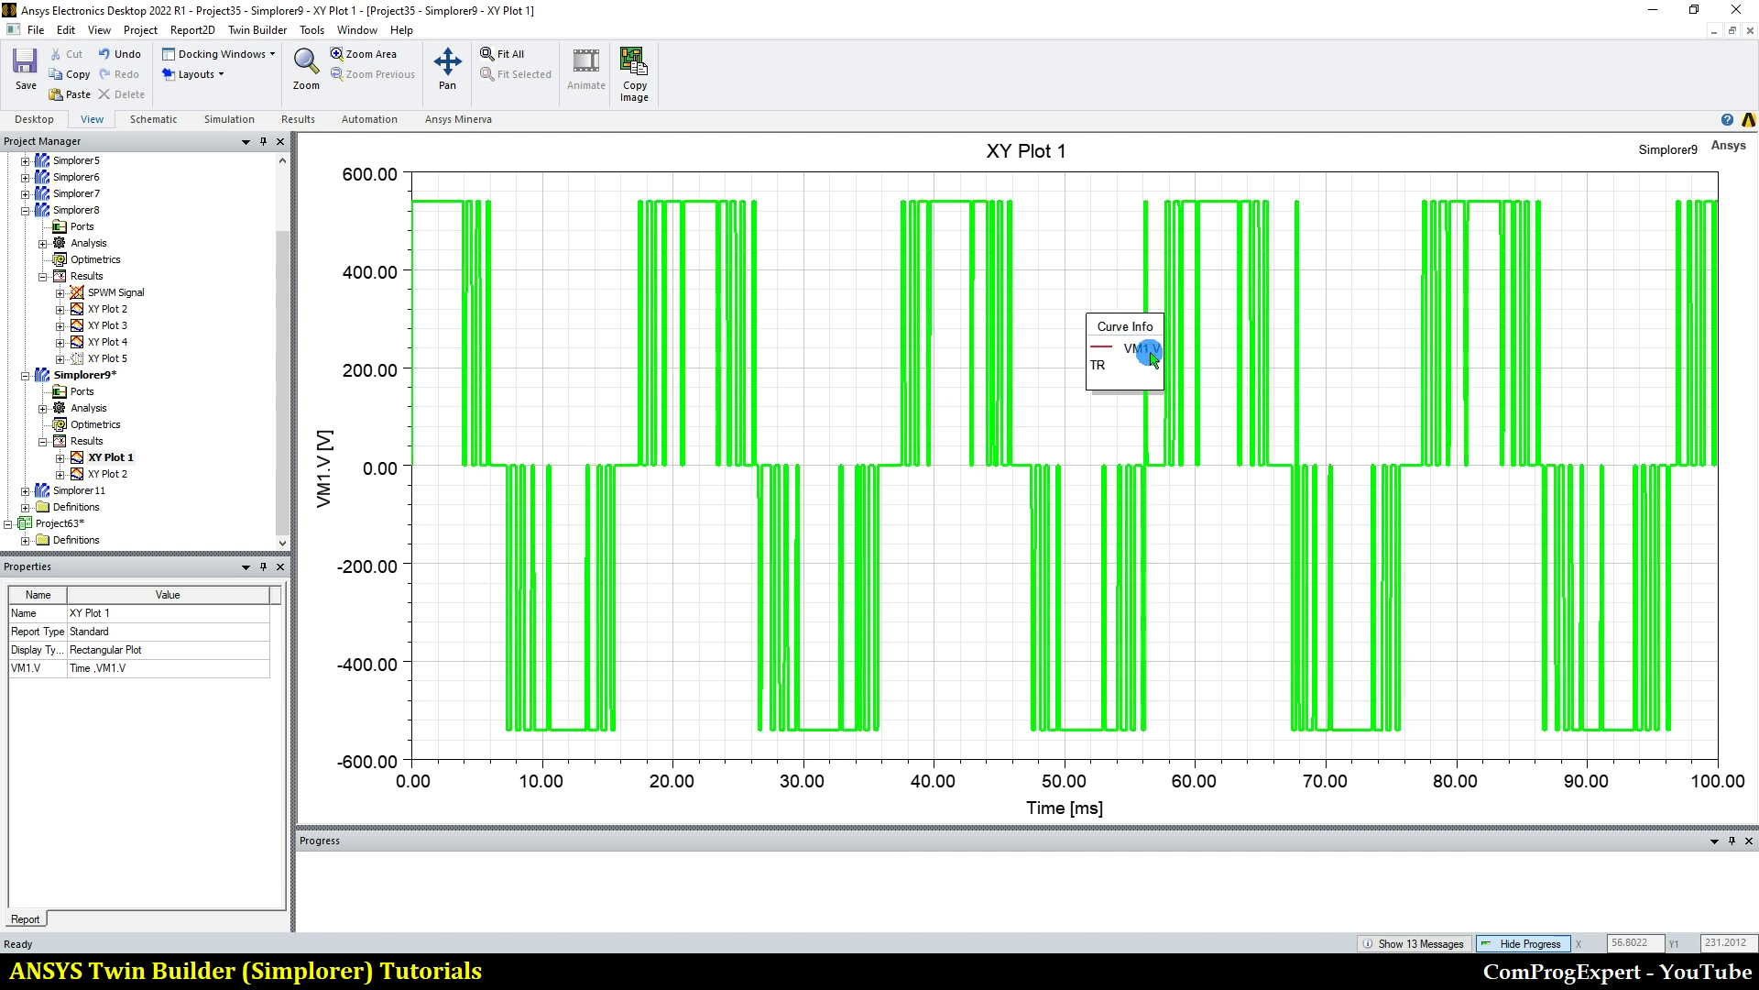
left_click(86, 463)
double_click(103, 474)
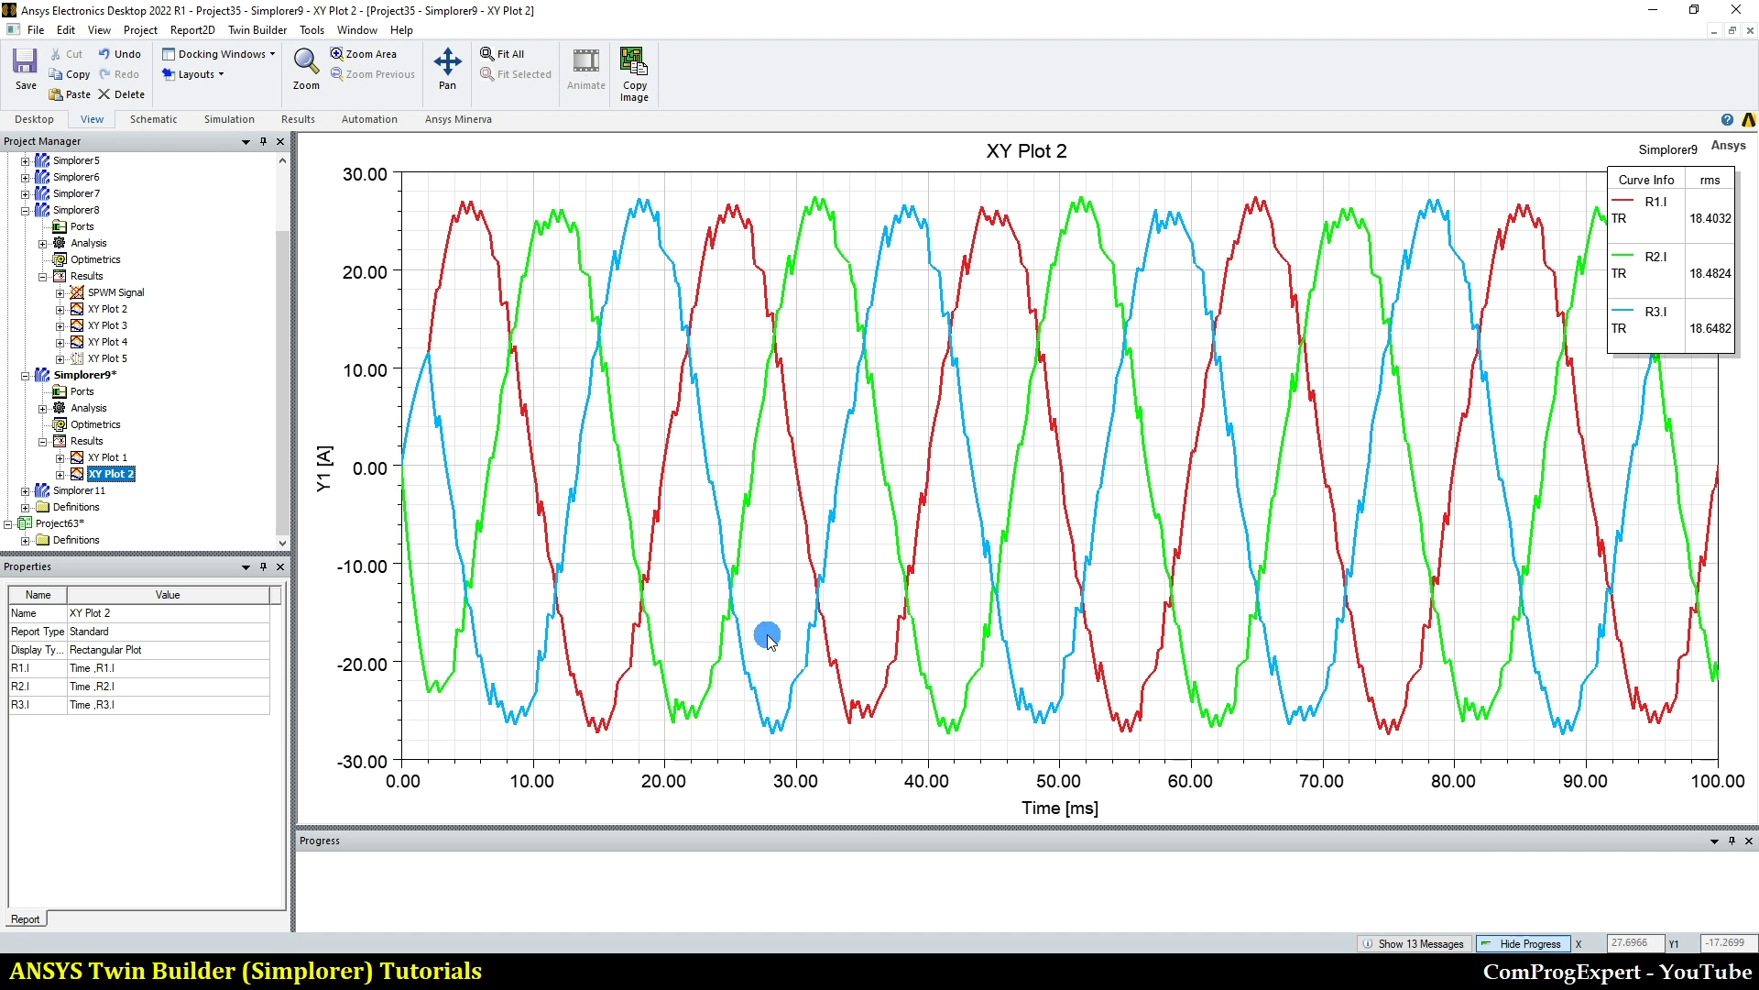
Centre the current plot's legend, fit Simplorer8's XY Plot 3 to 0–40 ms, and return to Simplorer9
left_click(1710, 225)
mouse_move(1689, 181)
left_mouse_down()
mouse_move(1609, 221)
mouse_move(1000, 339)
left_mouse_up()
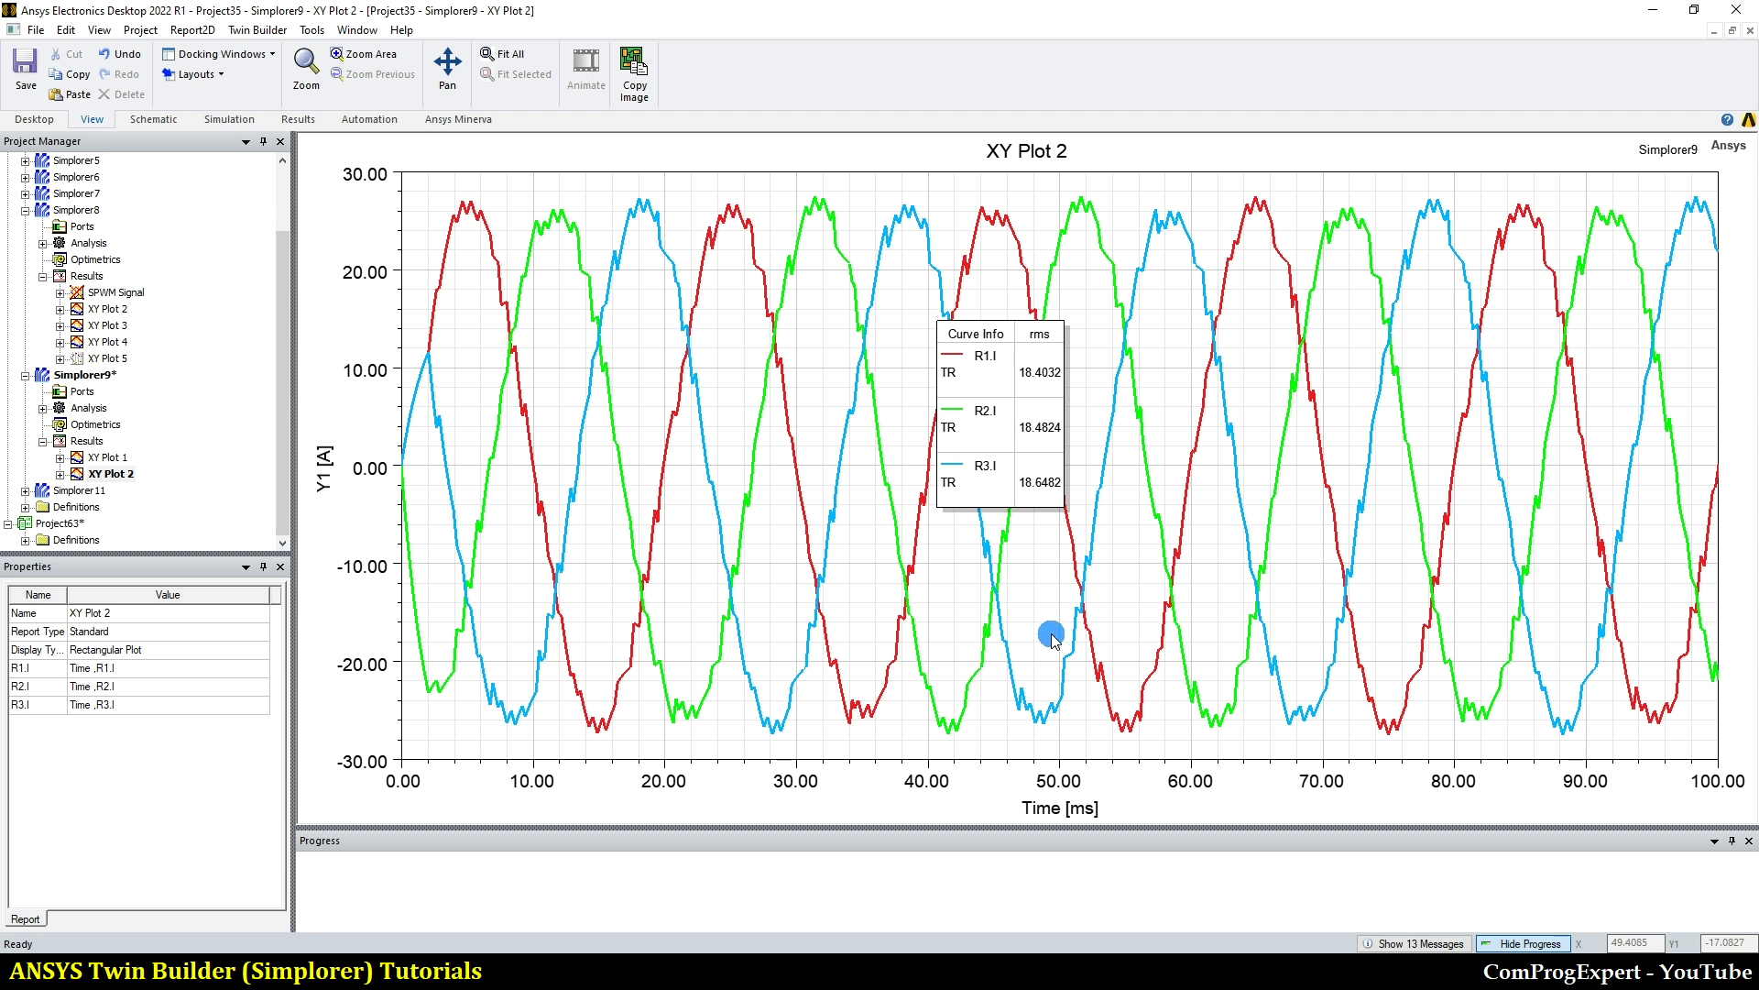
double_click(111, 326)
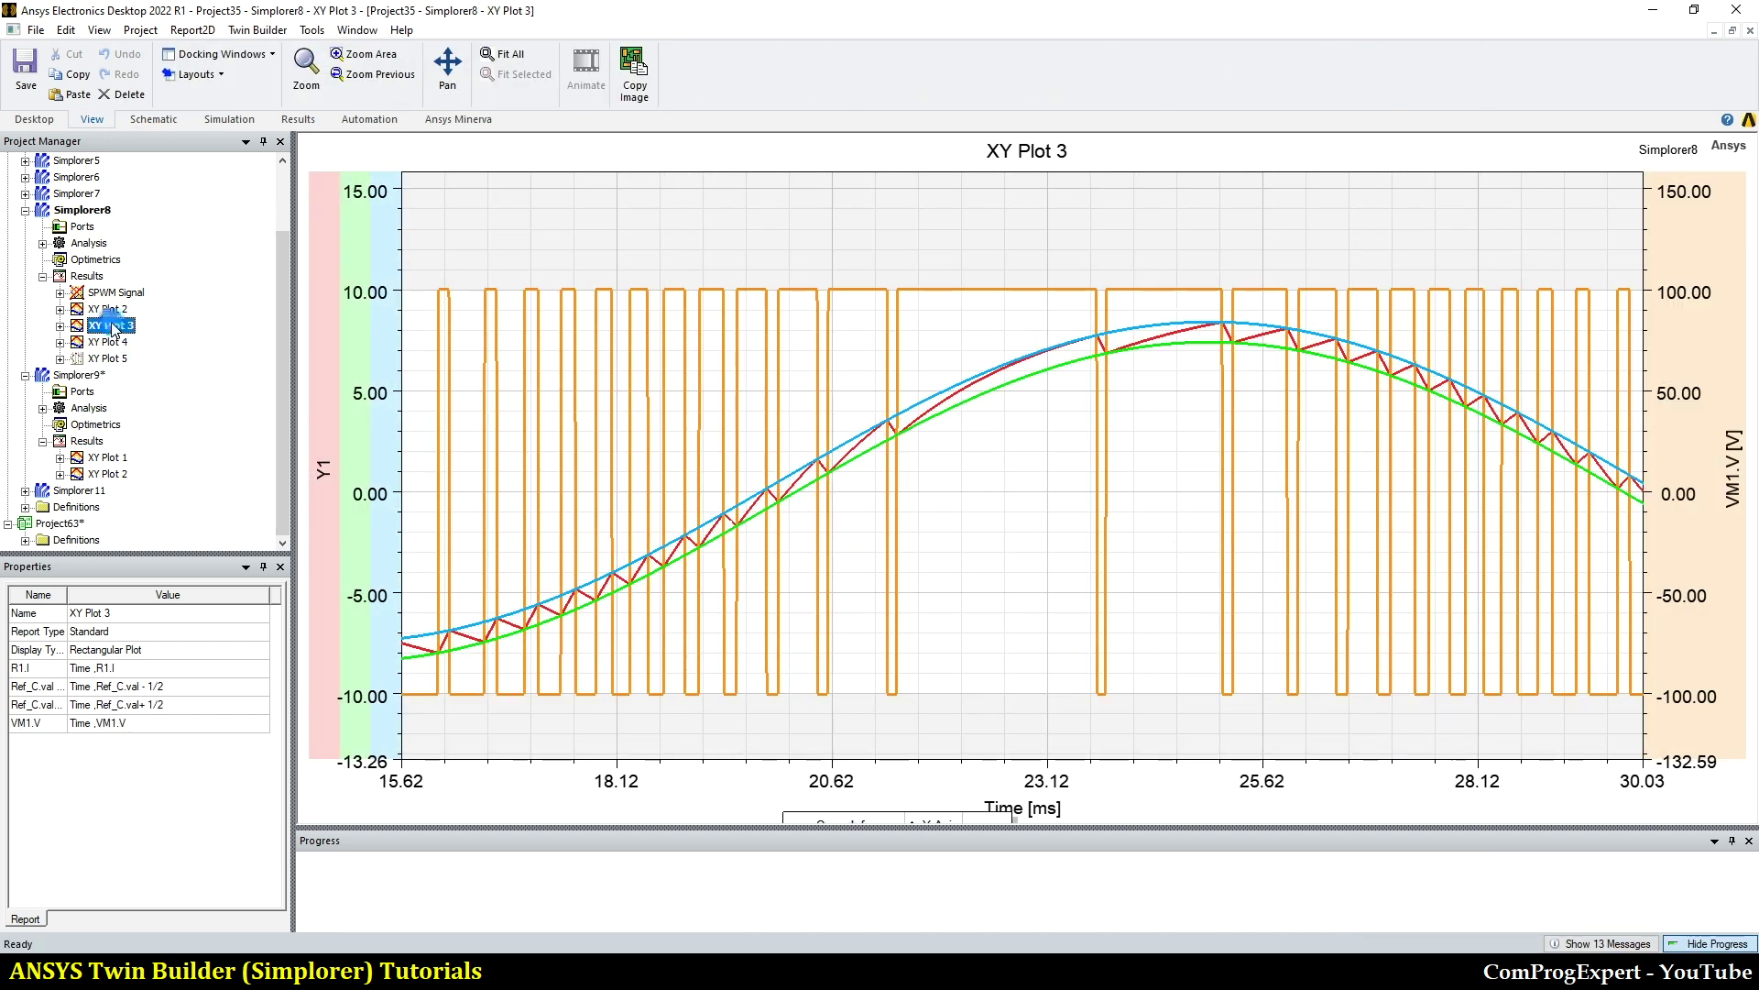
left_click(516, 57)
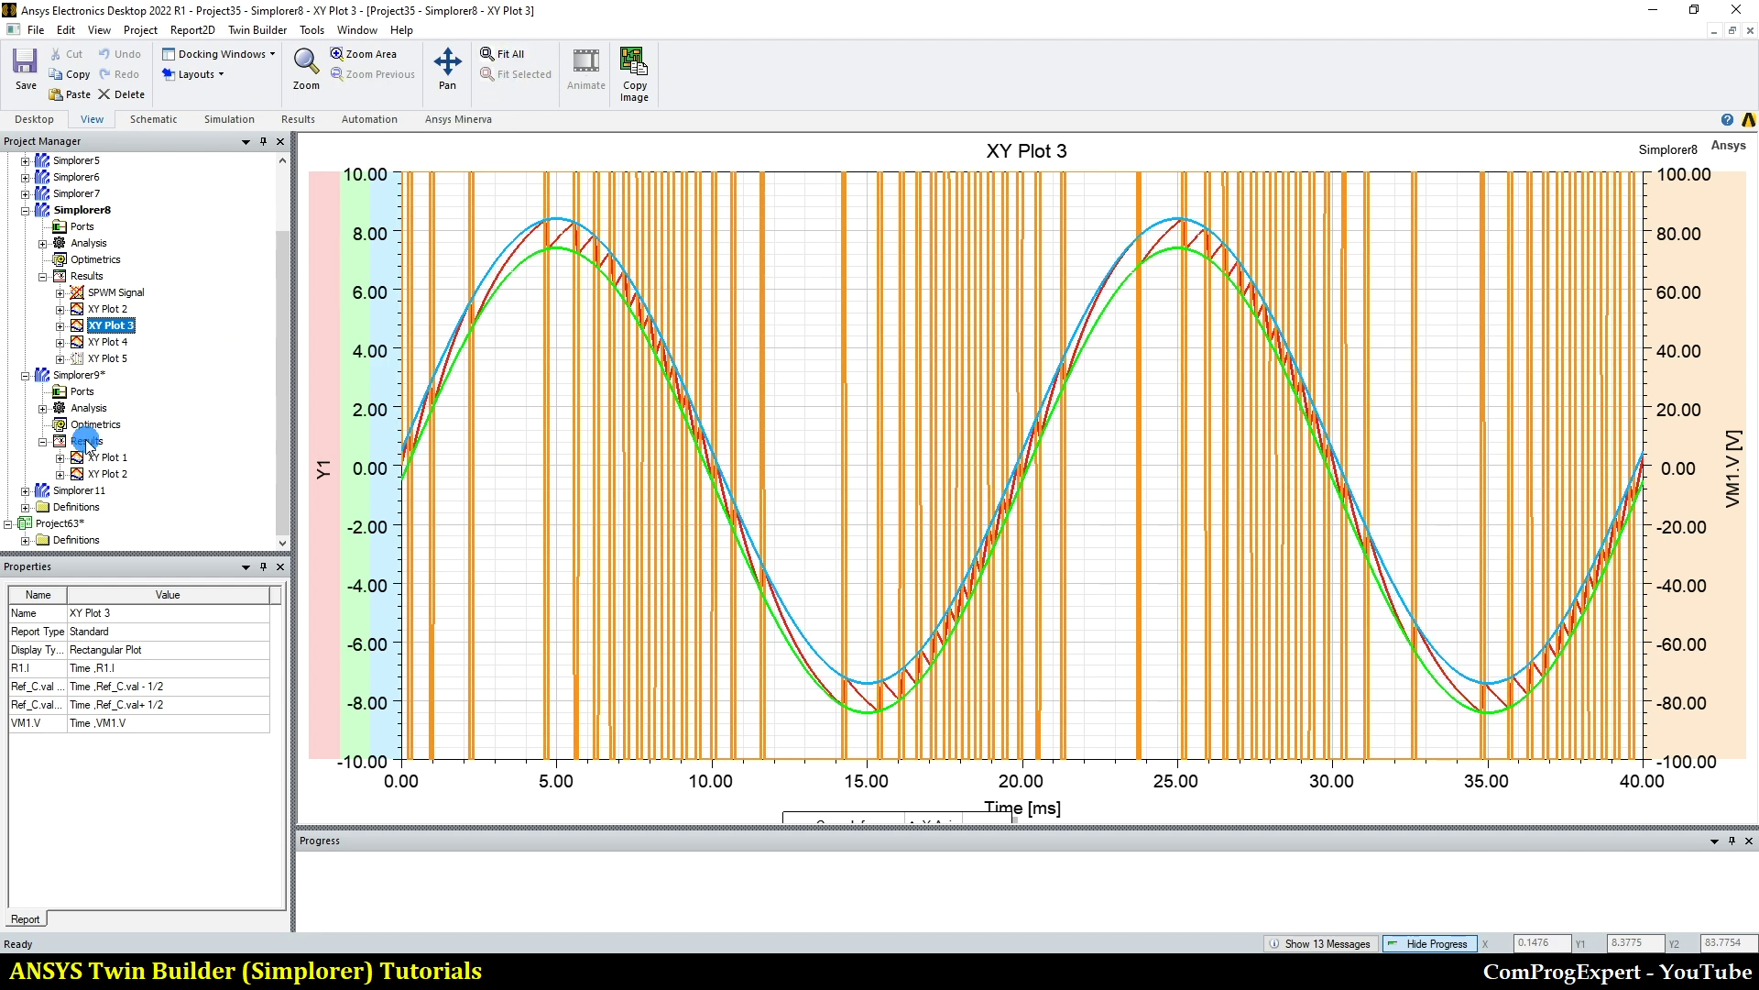
double_click(84, 375)
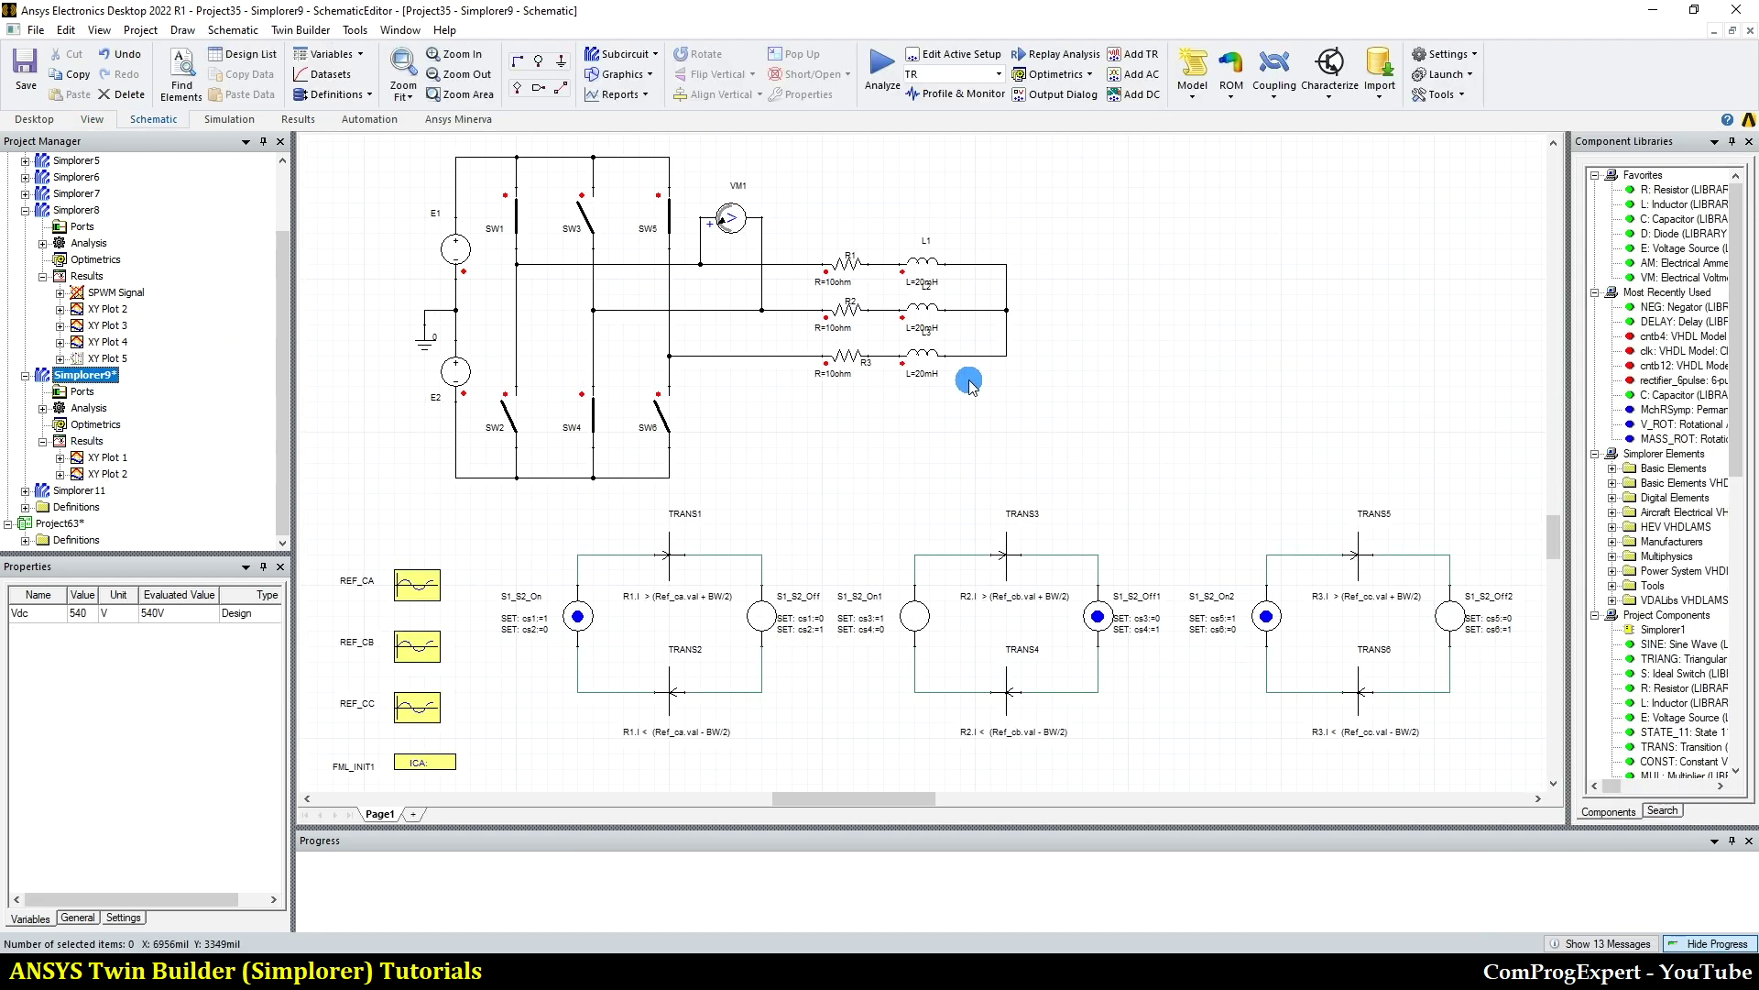
scroll(972, 389, "down", 3)
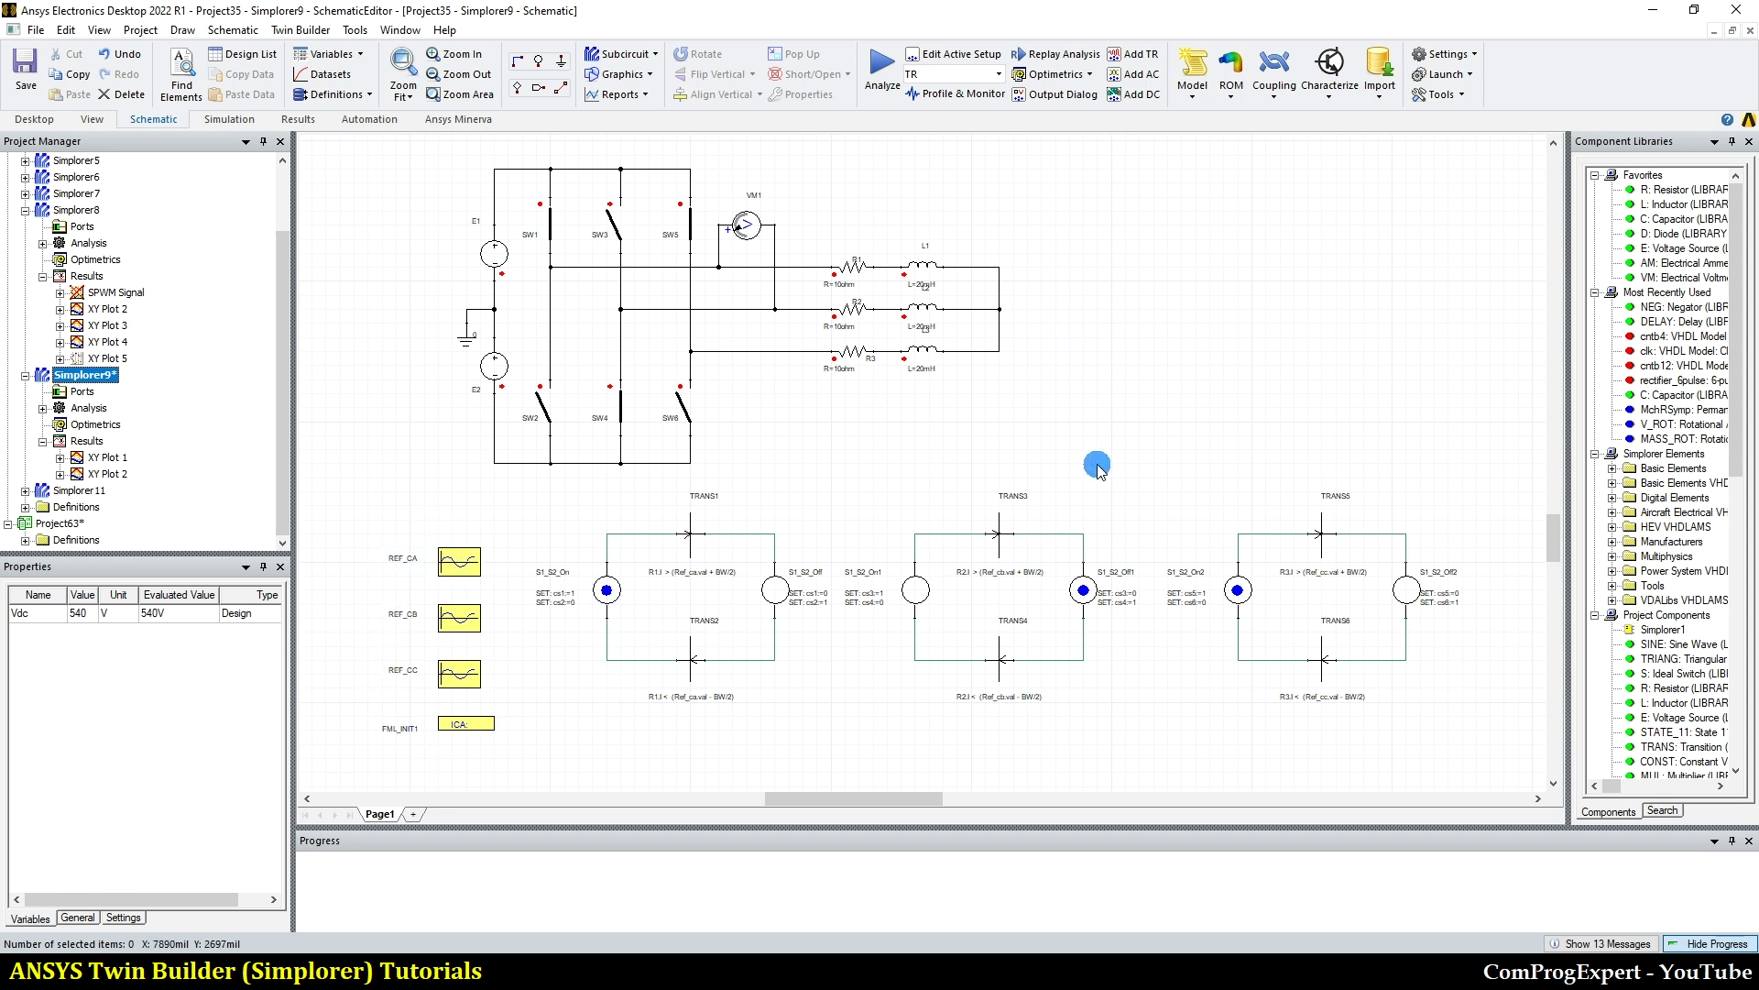
left_click(1133, 404)
scroll(1133, 403, "up", 1)
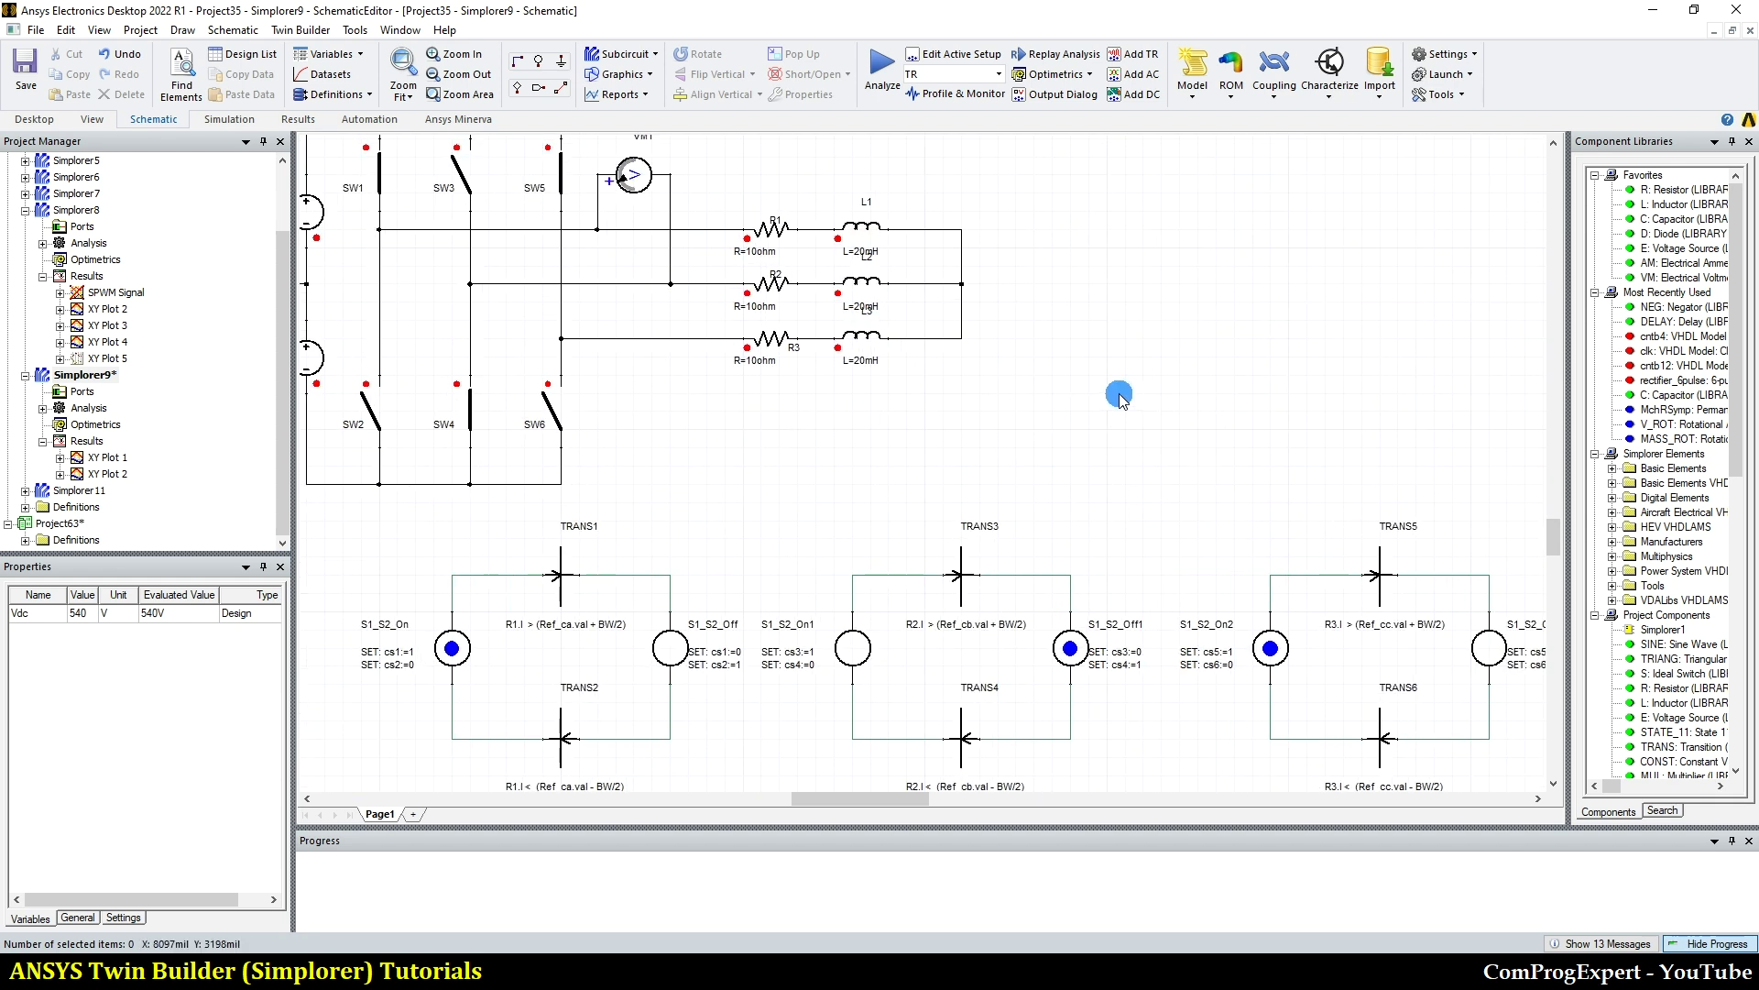
scroll(778, 177, "up", 2)
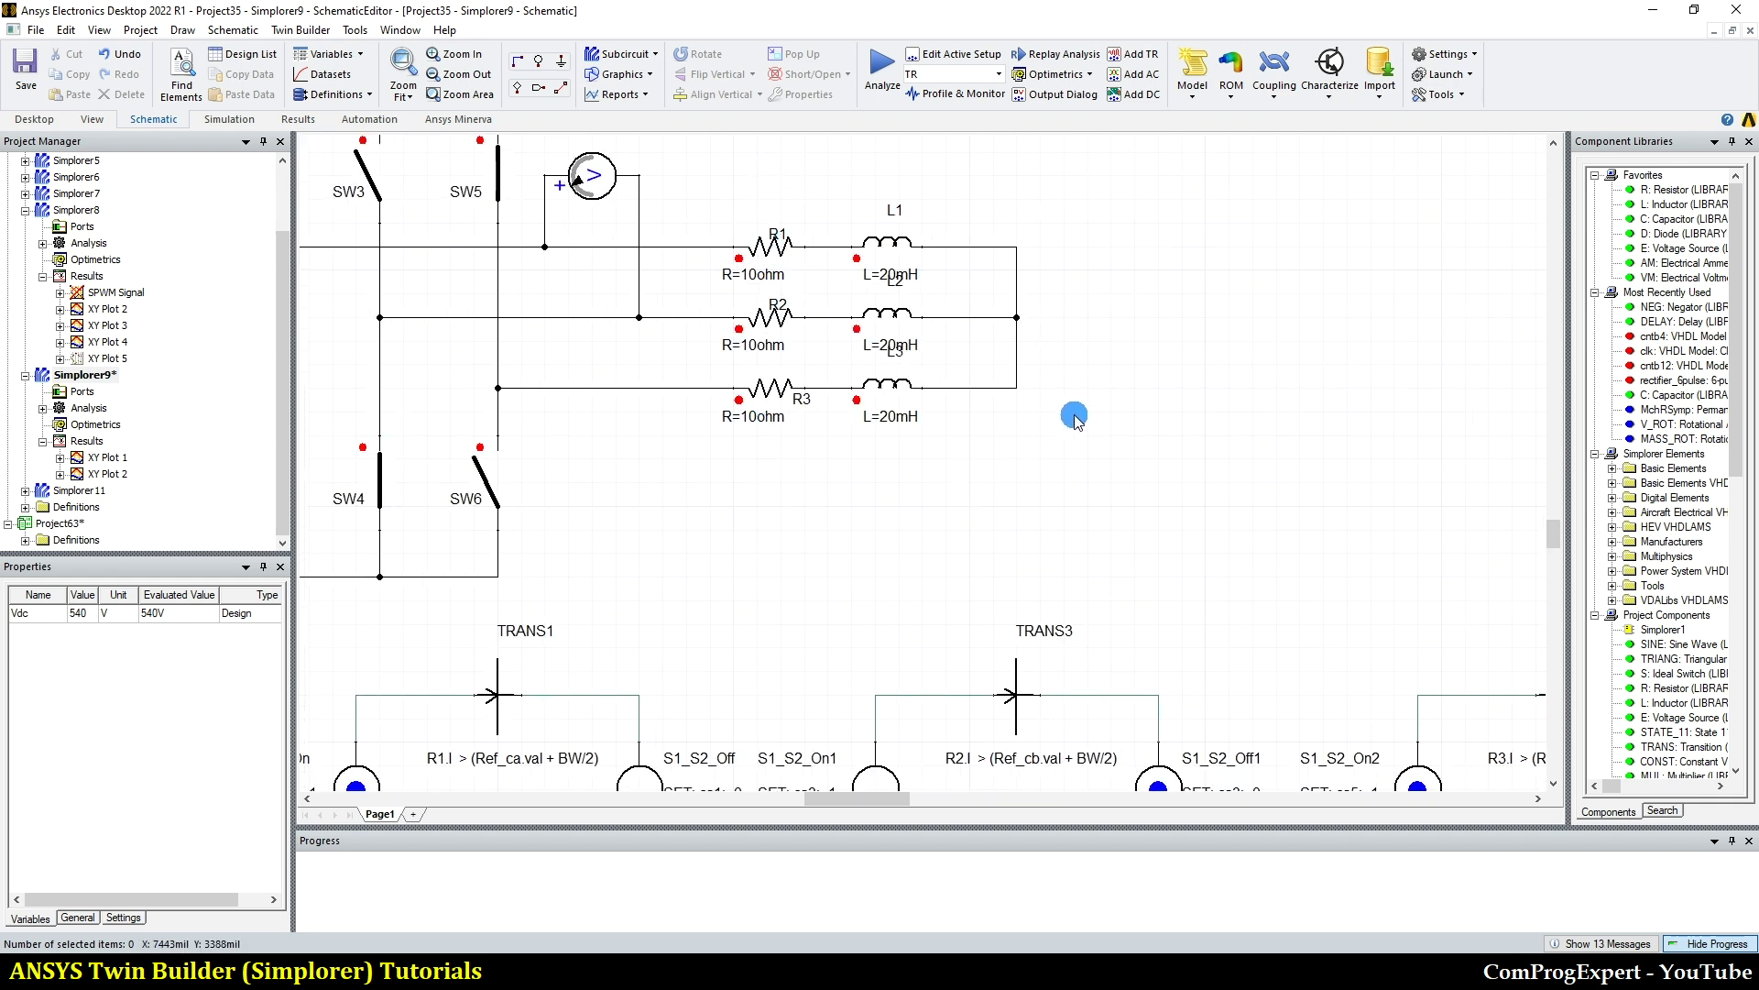
scroll(1075, 417, "down", 5)
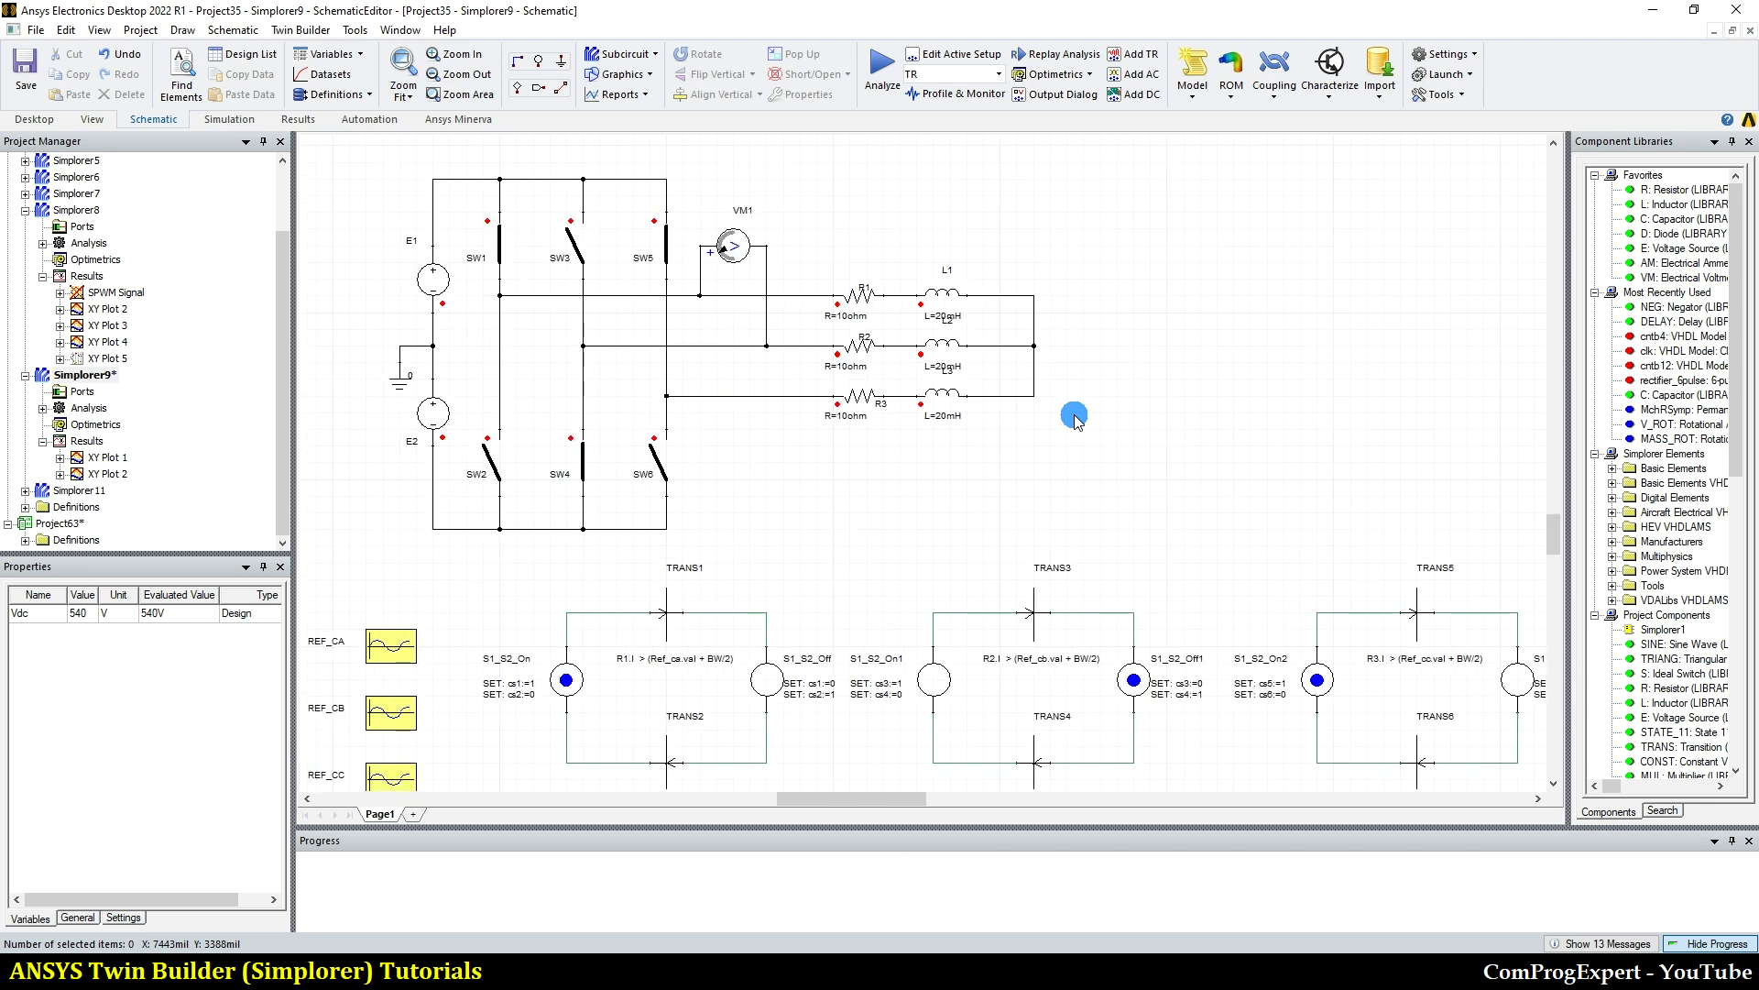